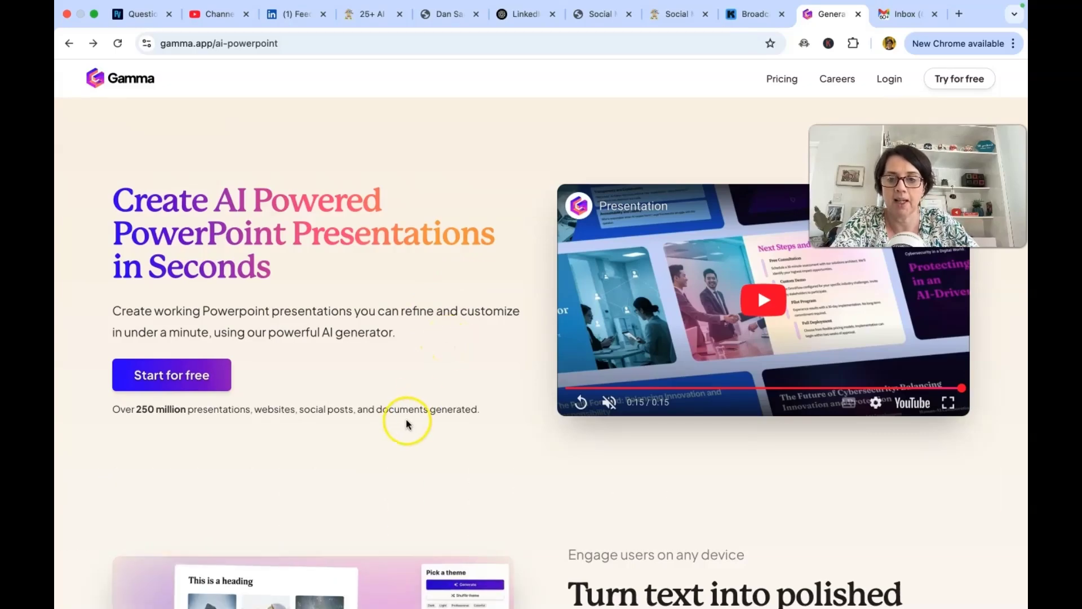
scroll(407, 420, down, 5)
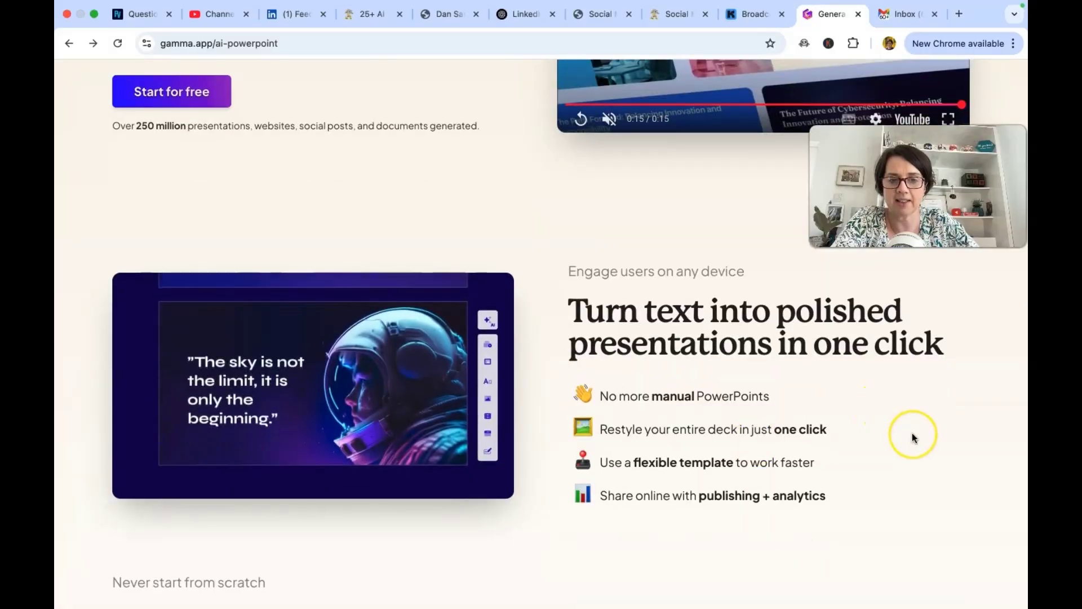
scroll(912, 433, down, 1)
scroll(912, 433, down, 1)
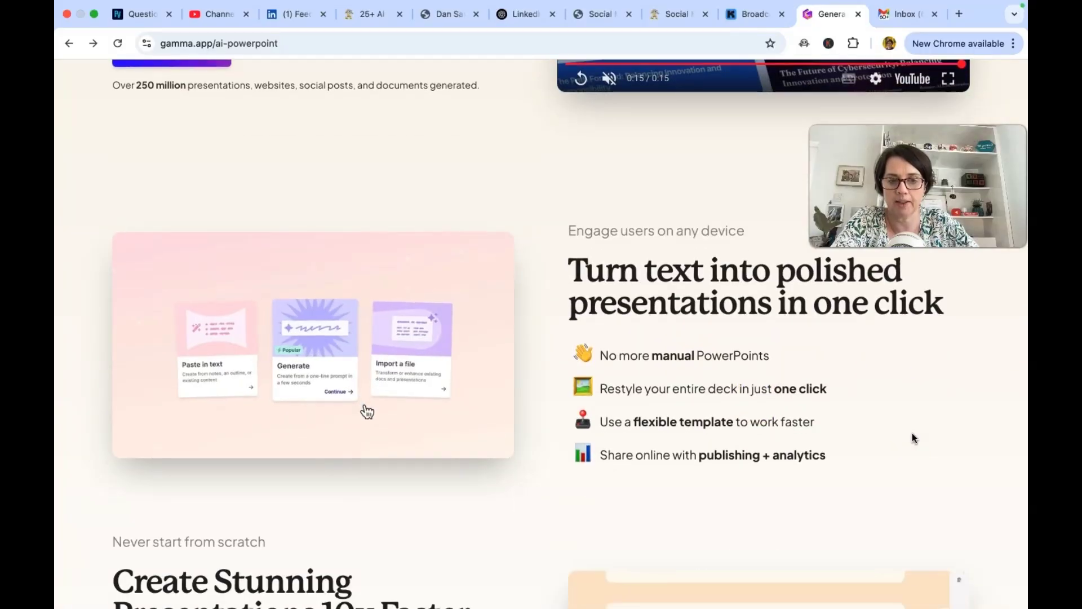
scroll(912, 433, down, 2)
scroll(912, 433, down, 5)
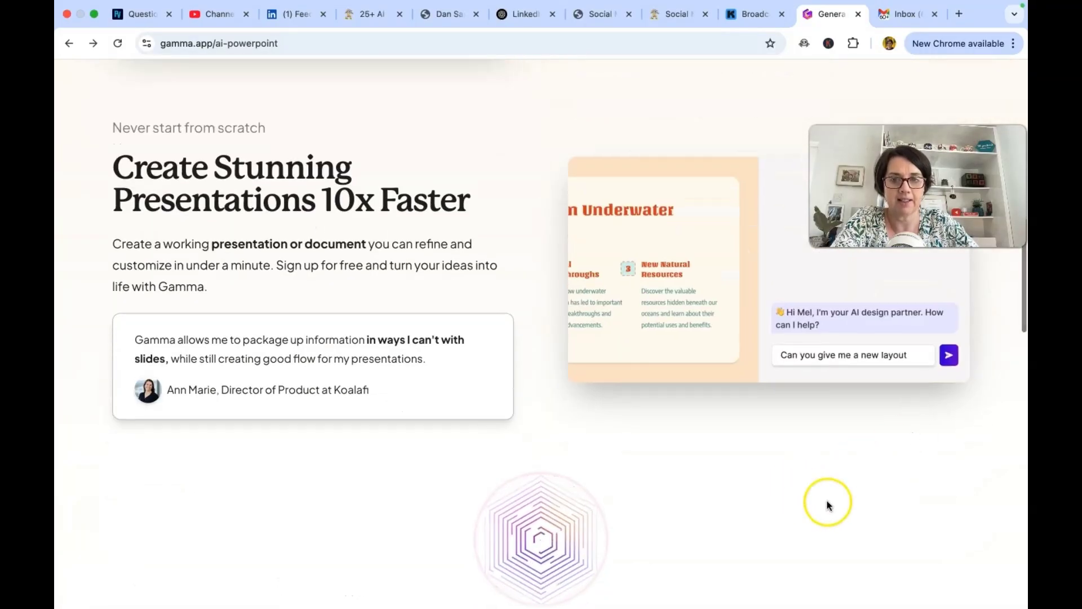
scroll(520, 252, down, 3)
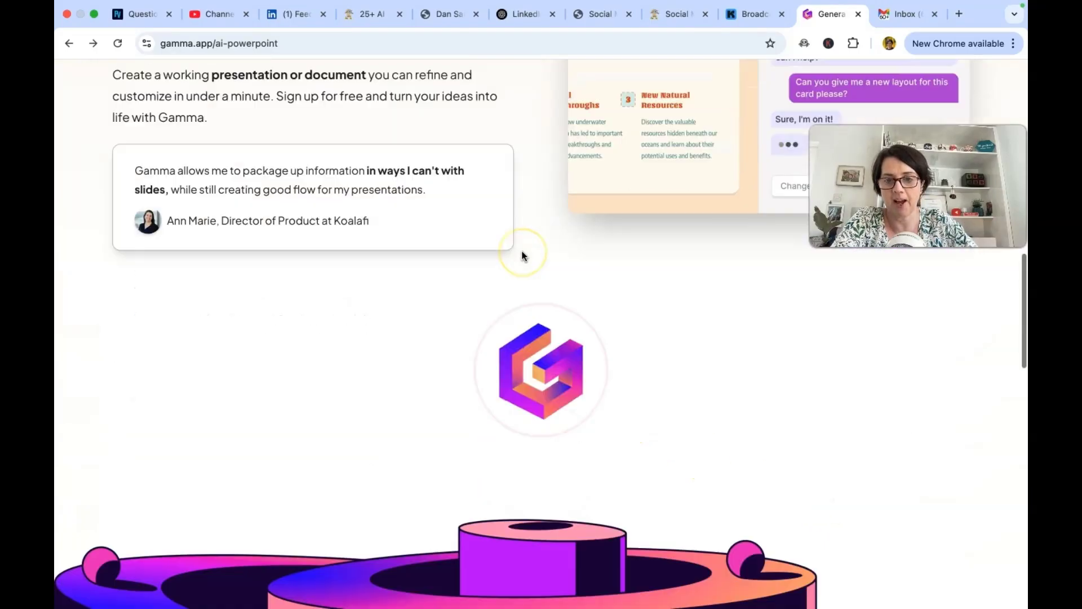
scroll(522, 257, down, 9)
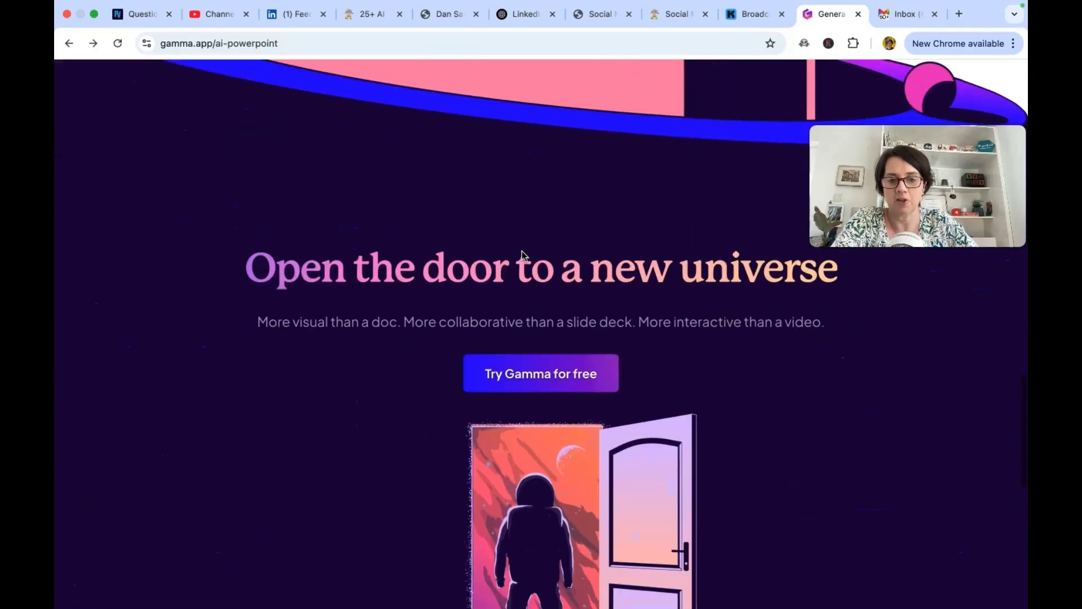
scroll(840, 293, up, 20)
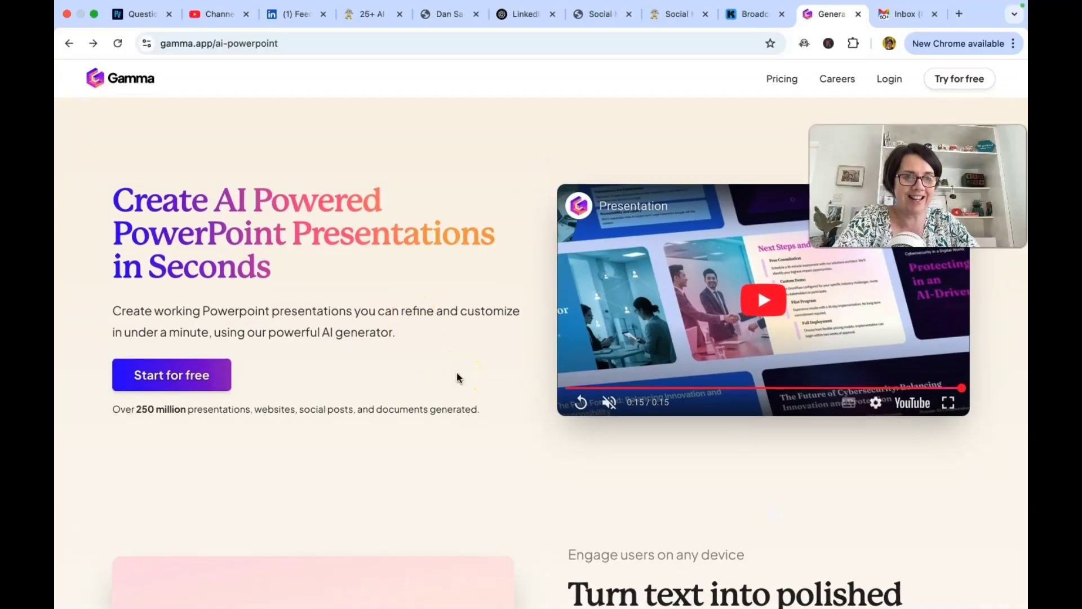
click(462, 238)
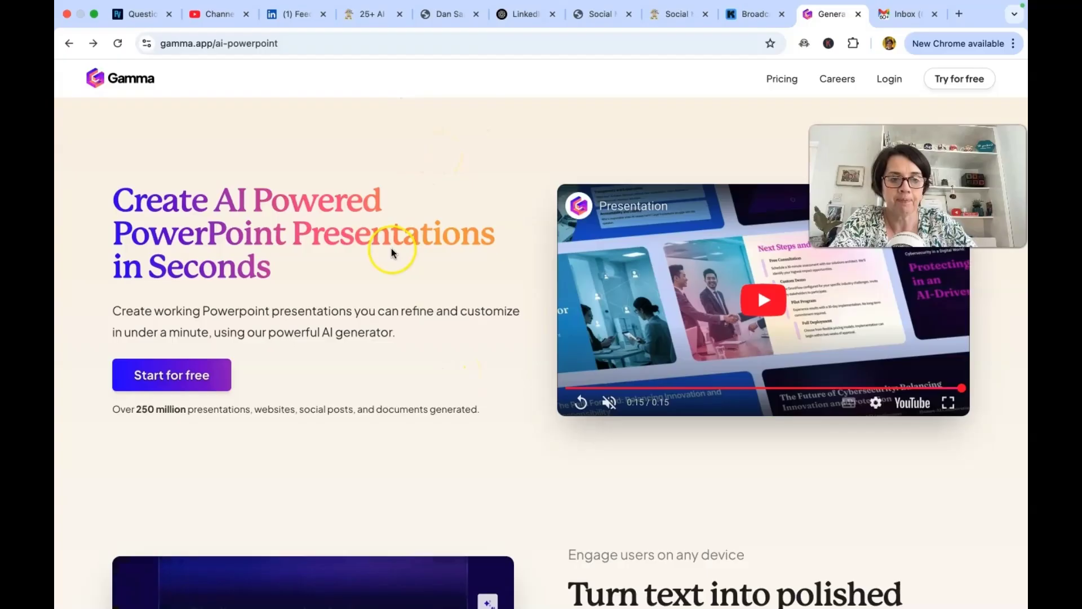
click(151, 280)
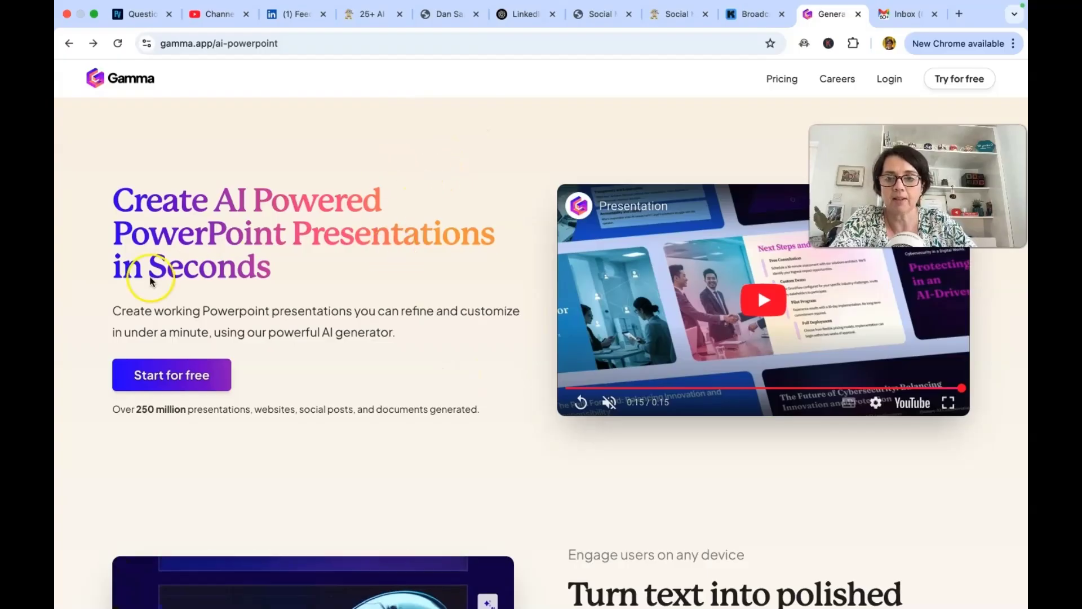
- Sign up for a free Gamma account with Google and confirm the sign-in to gamma.app
click(192, 375)
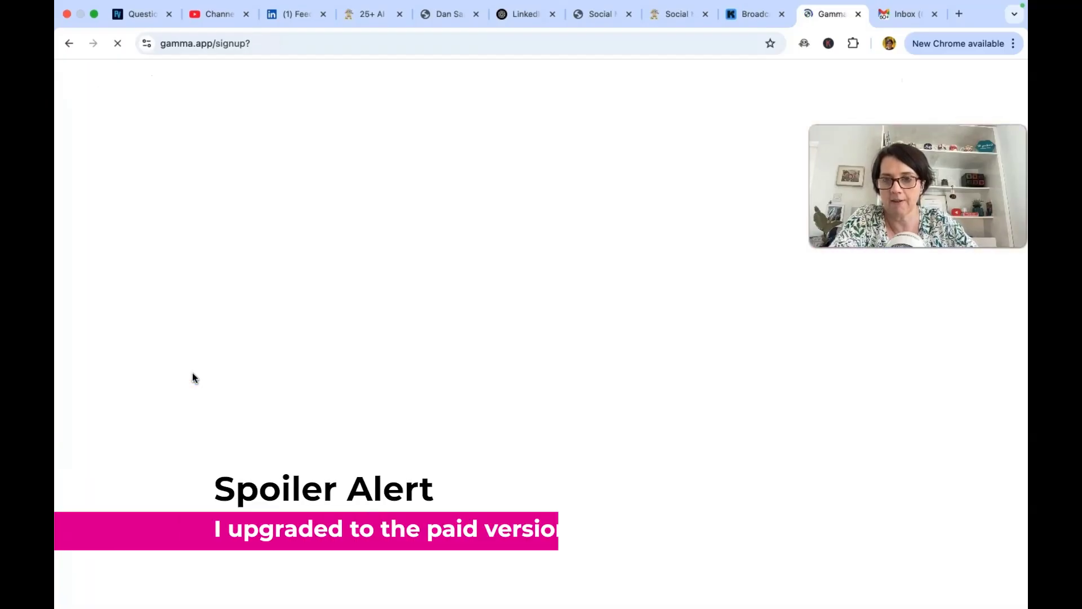
click(431, 326)
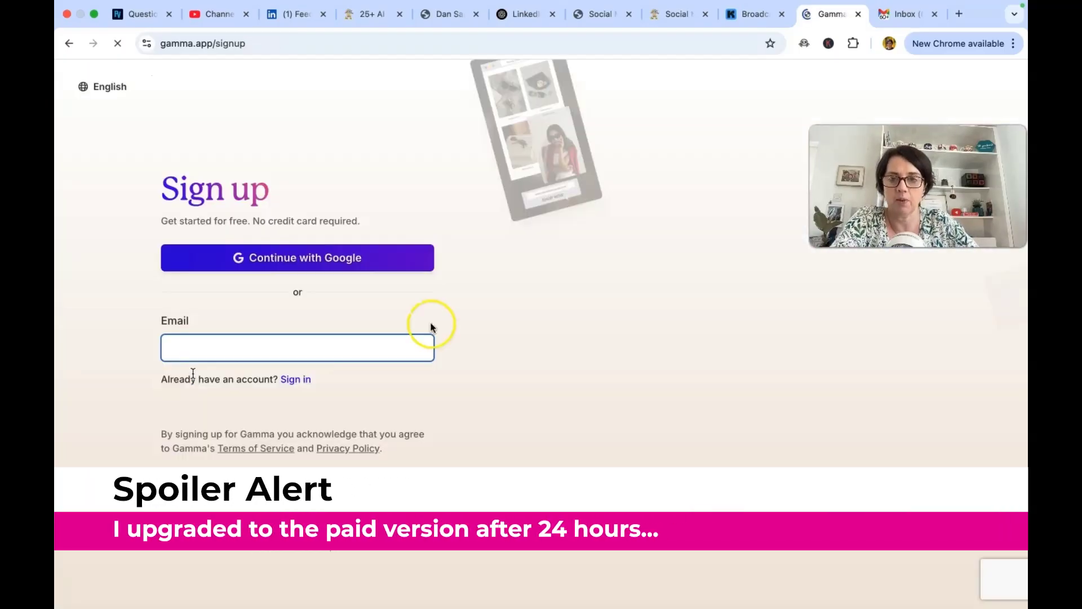
click(364, 258)
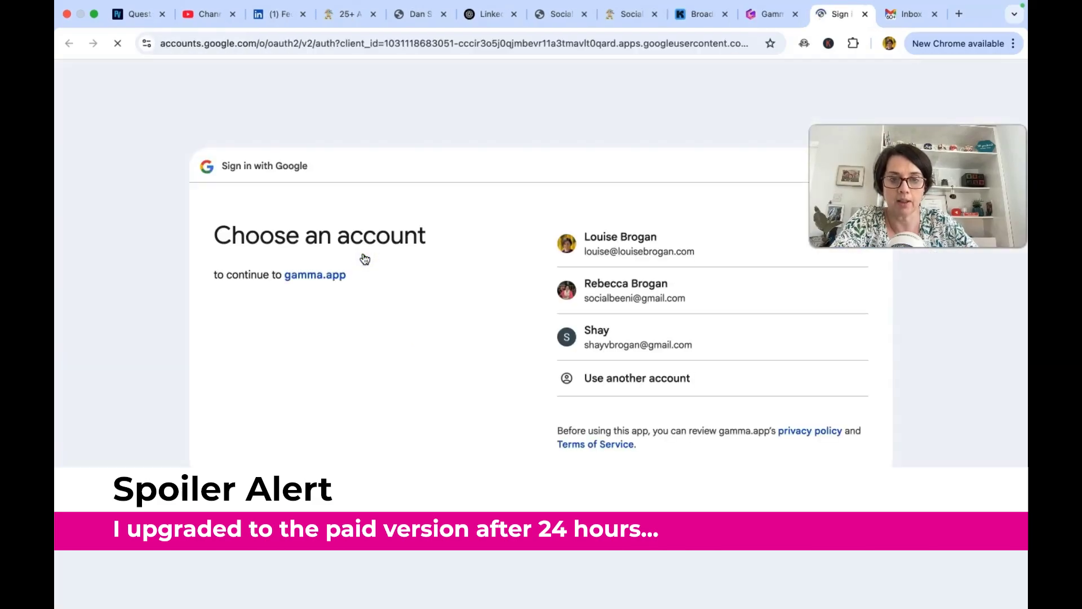
click(662, 243)
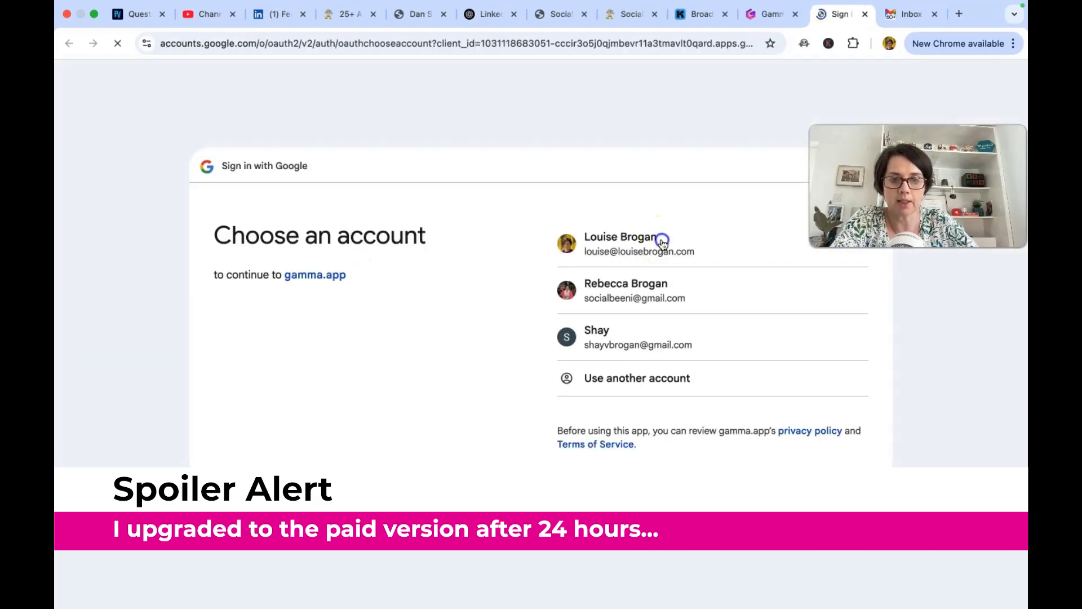
click(663, 266)
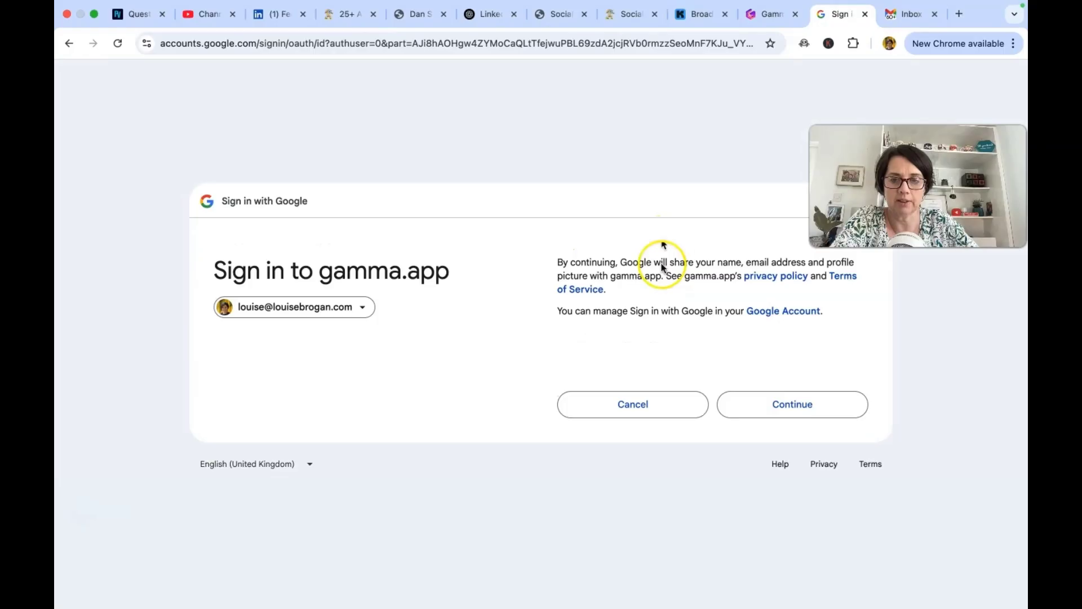
click(824, 414)
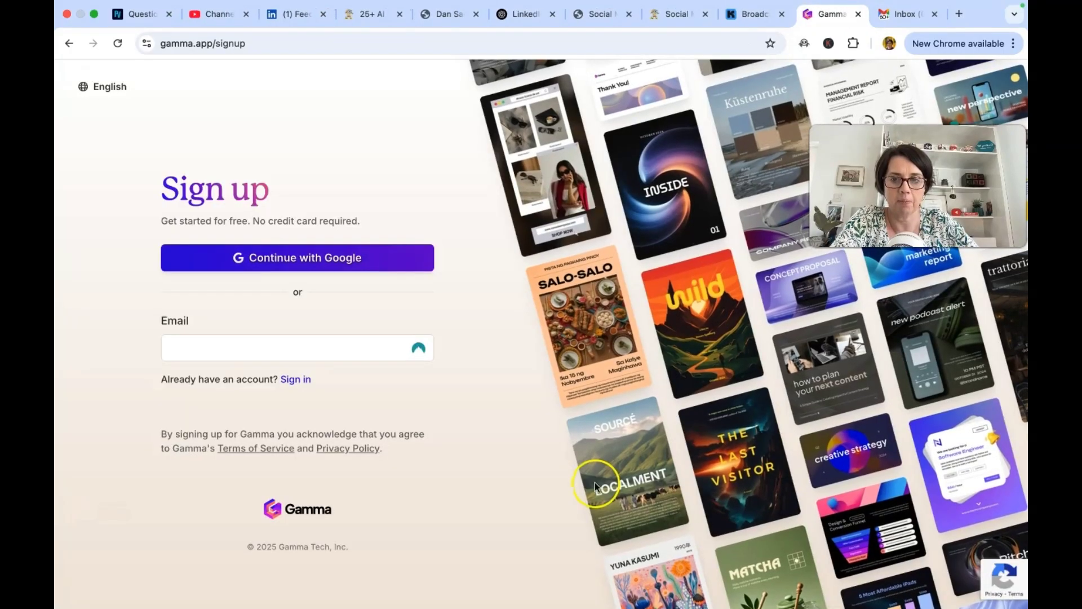
click(440, 548)
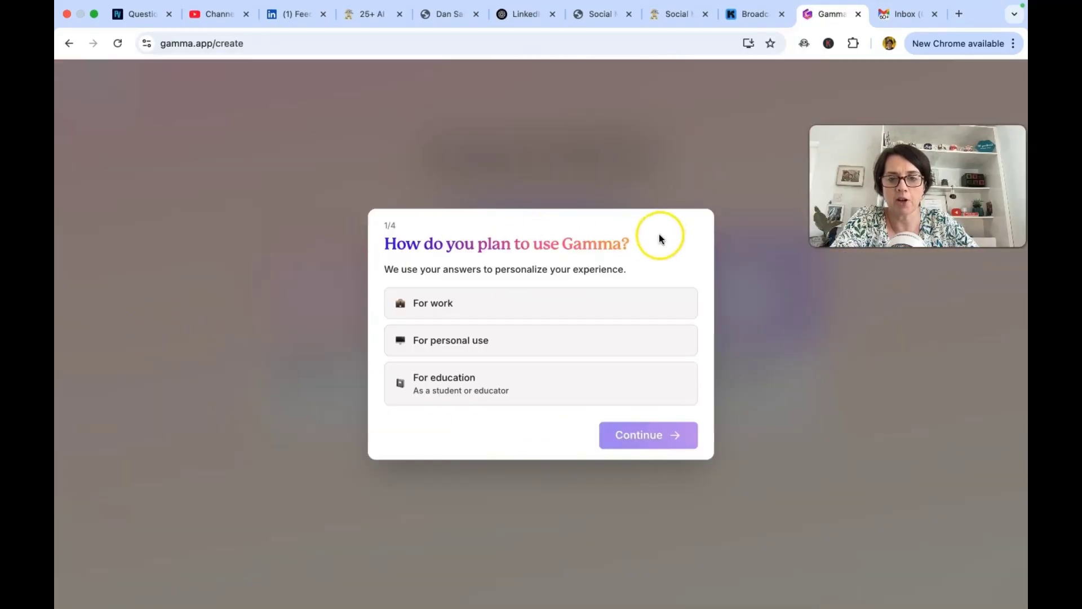
- Answer the first survey questions: Gamma is for work, as a Creator
click(593, 301)
click(659, 440)
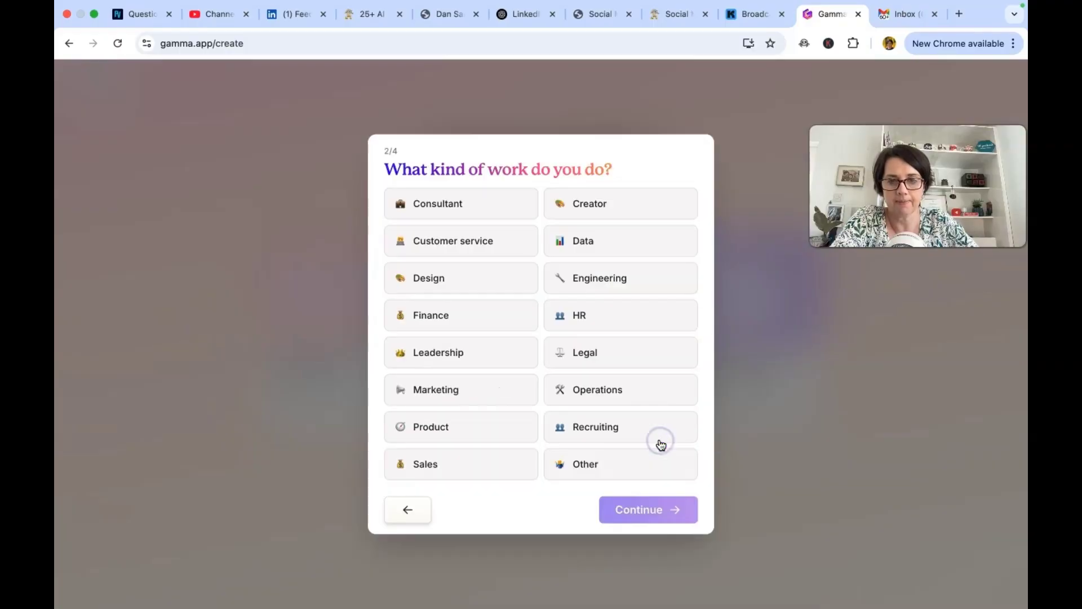
click(621, 209)
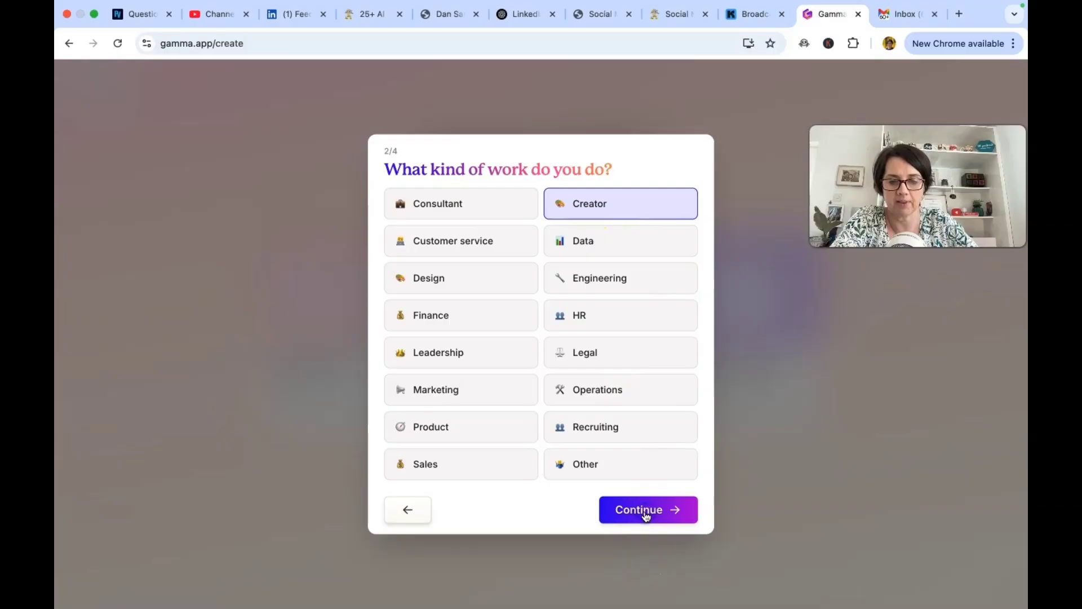
click(647, 513)
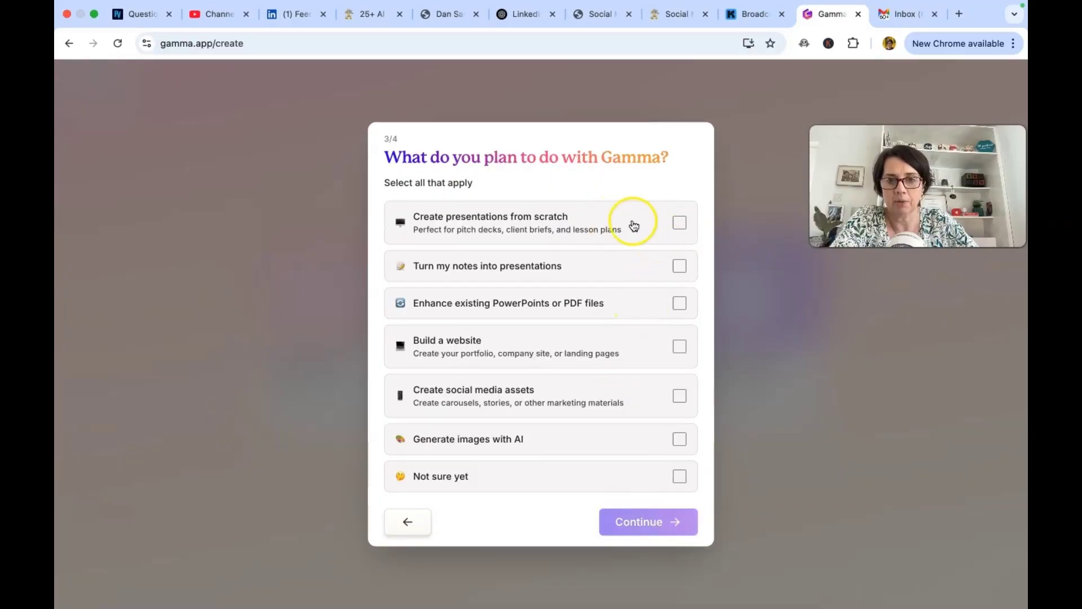
- Tick presentations from scratch, notes to presentations, enhancing PowerPoints/PDFs, and social media assets
click(679, 222)
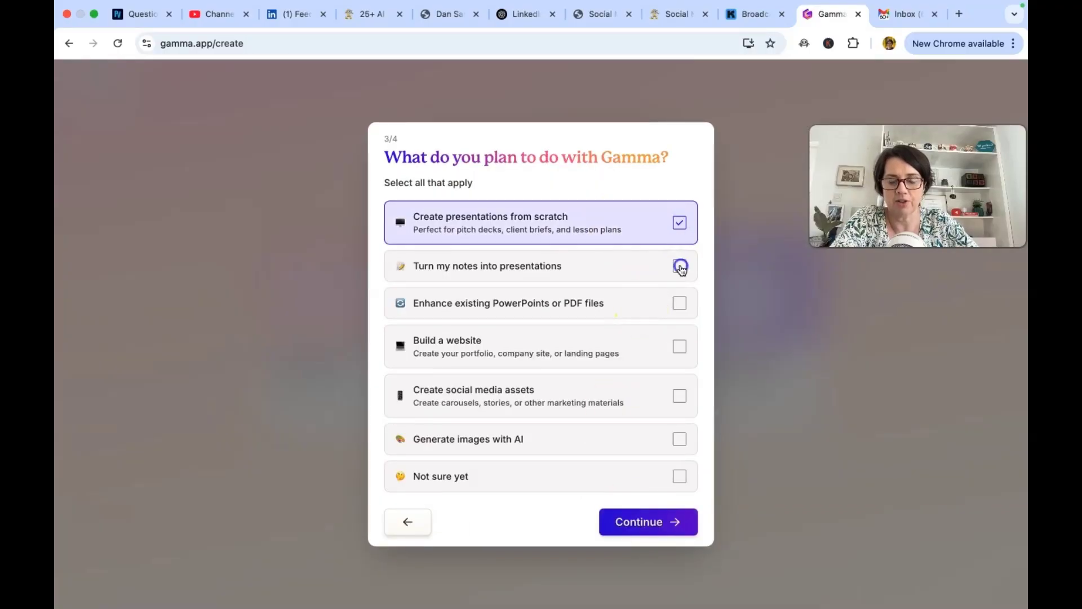
click(680, 266)
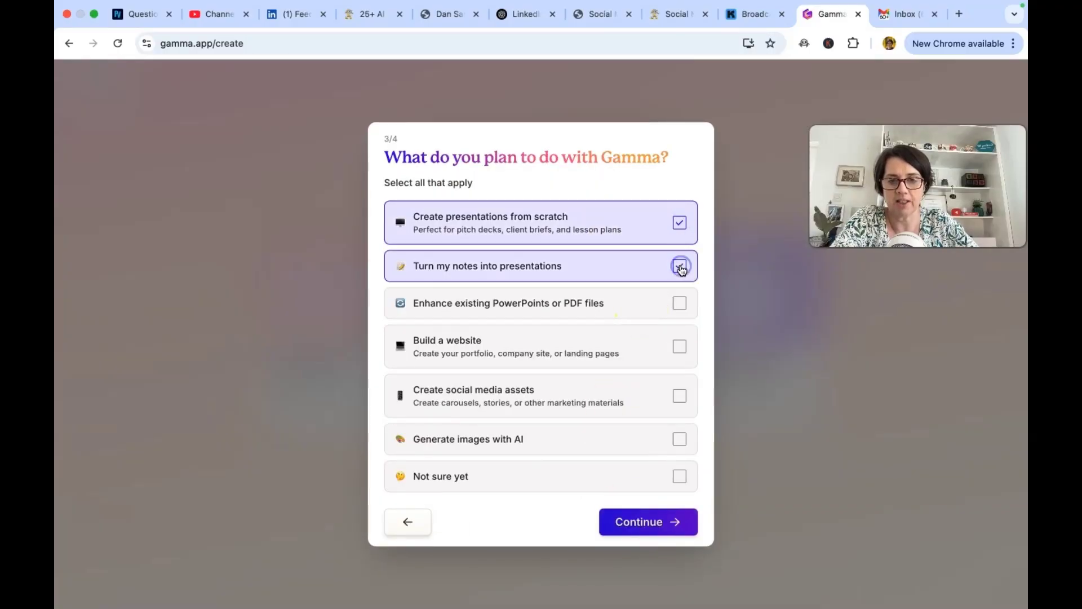
click(679, 305)
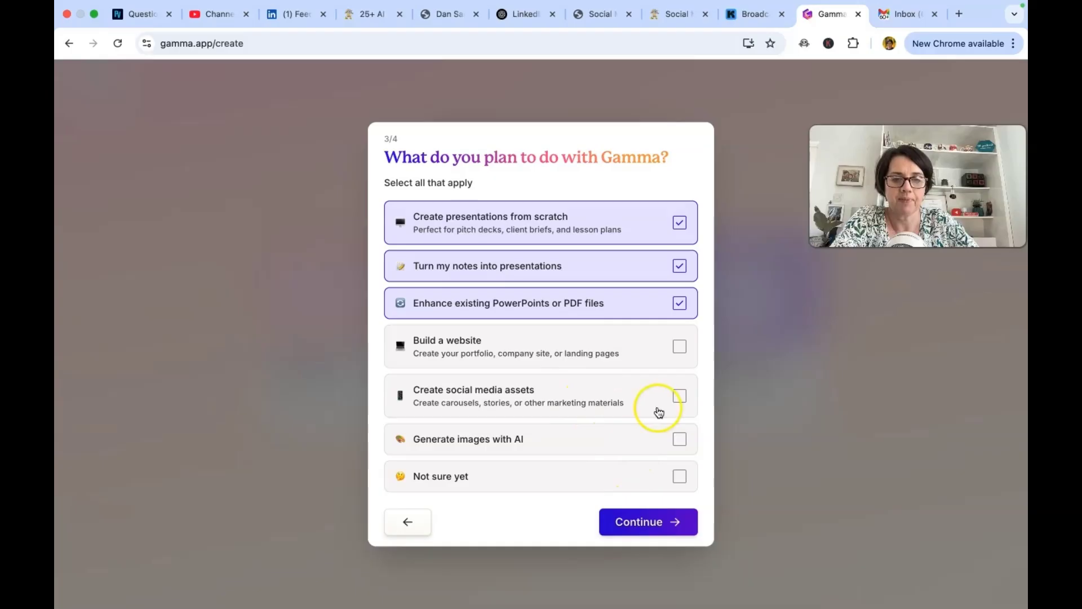
click(680, 404)
click(636, 532)
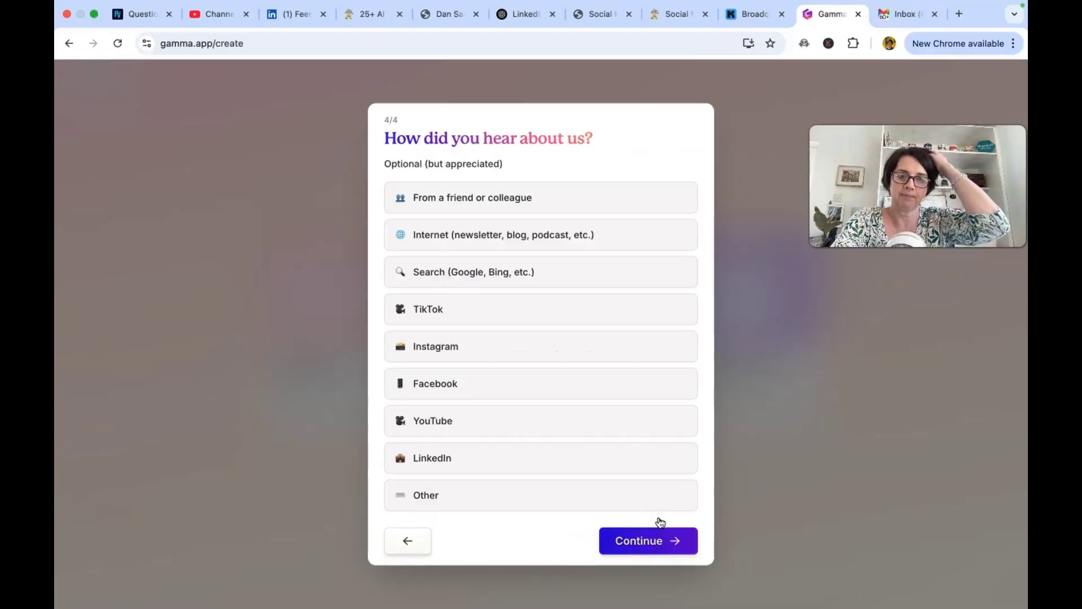
- Give Search as how Gamma was found, submit, and decline marketing emails
click(628, 288)
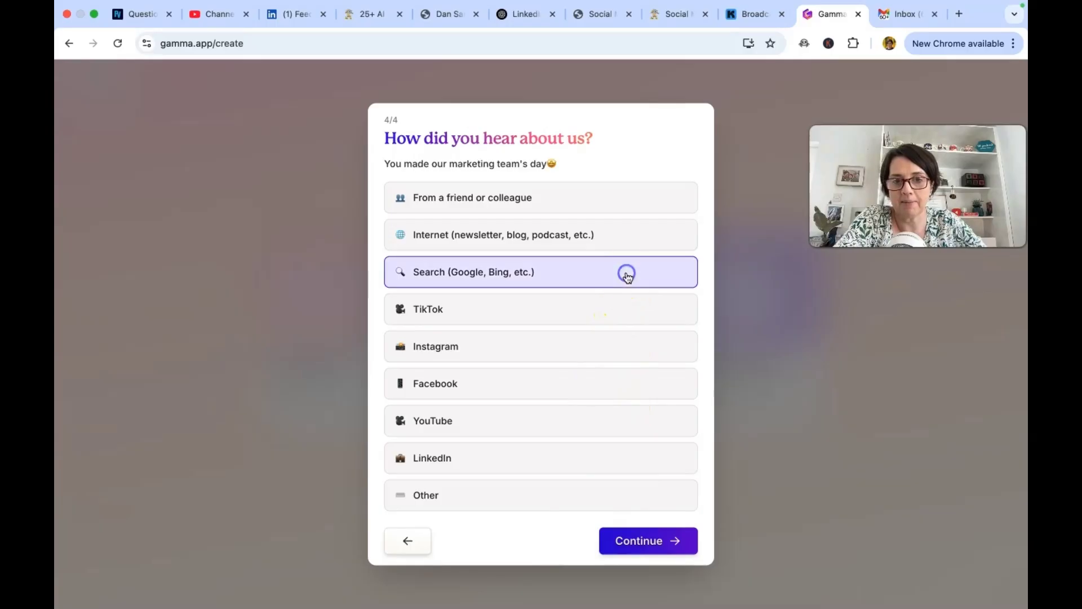
click(636, 541)
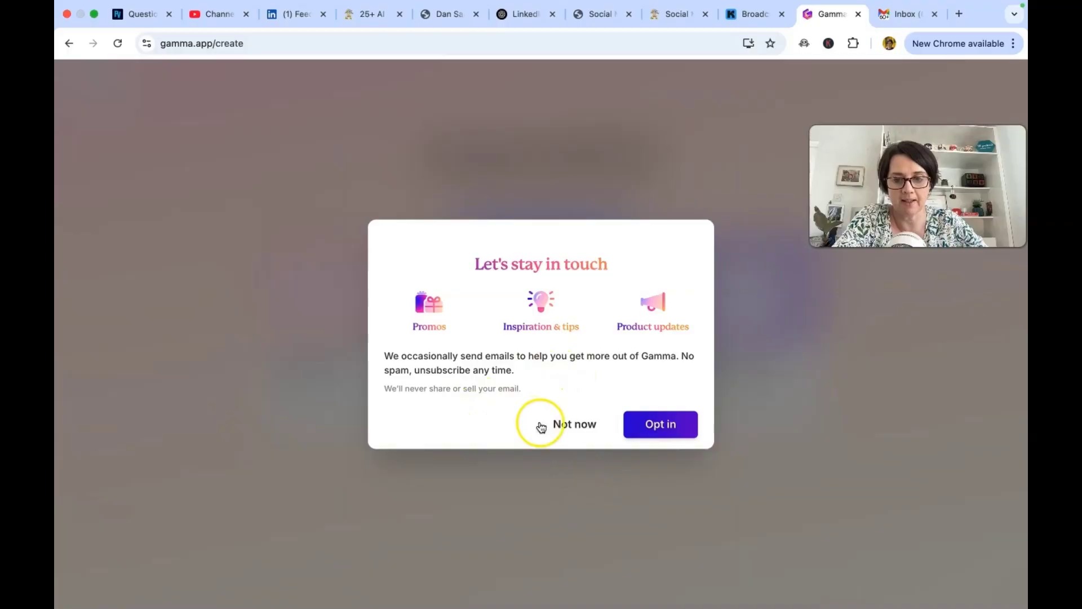
click(560, 425)
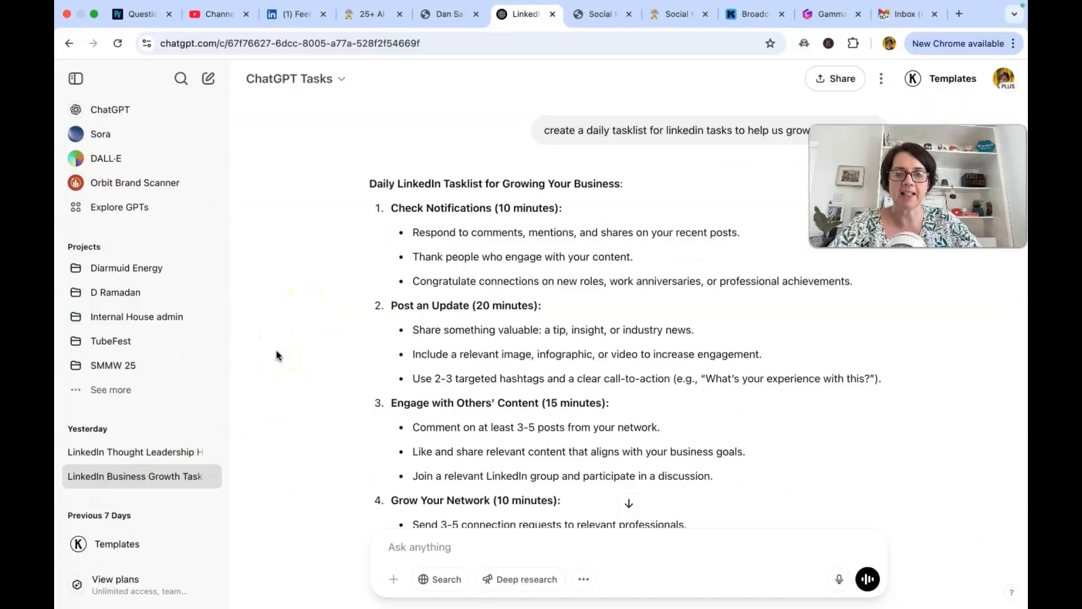
- Select the whole daily LinkedIn tasklist reply in ChatGPT and go back to Gamma
click(368, 185)
drag(368, 185, 711, 475)
key(super+c)
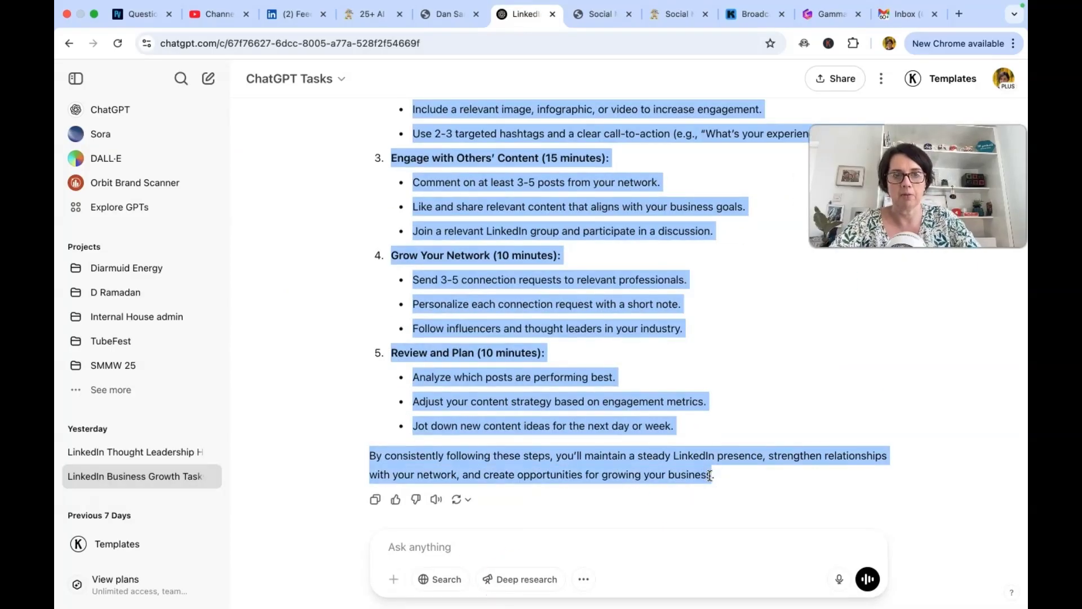
click(830, 14)
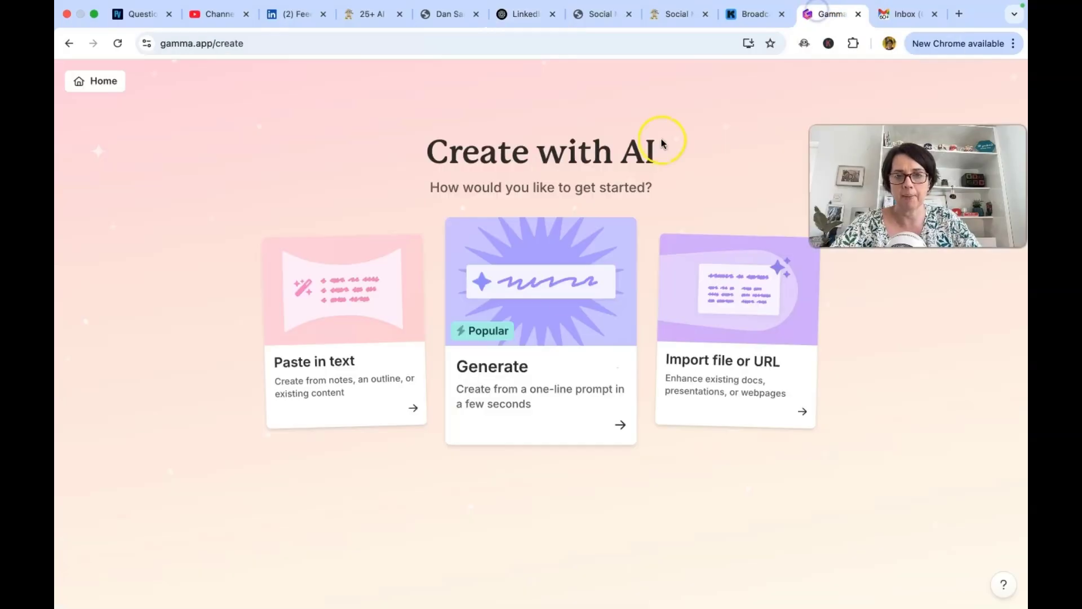
- Paste the LinkedIn tasklist as a Presentation with Default page style and continue
click(360, 323)
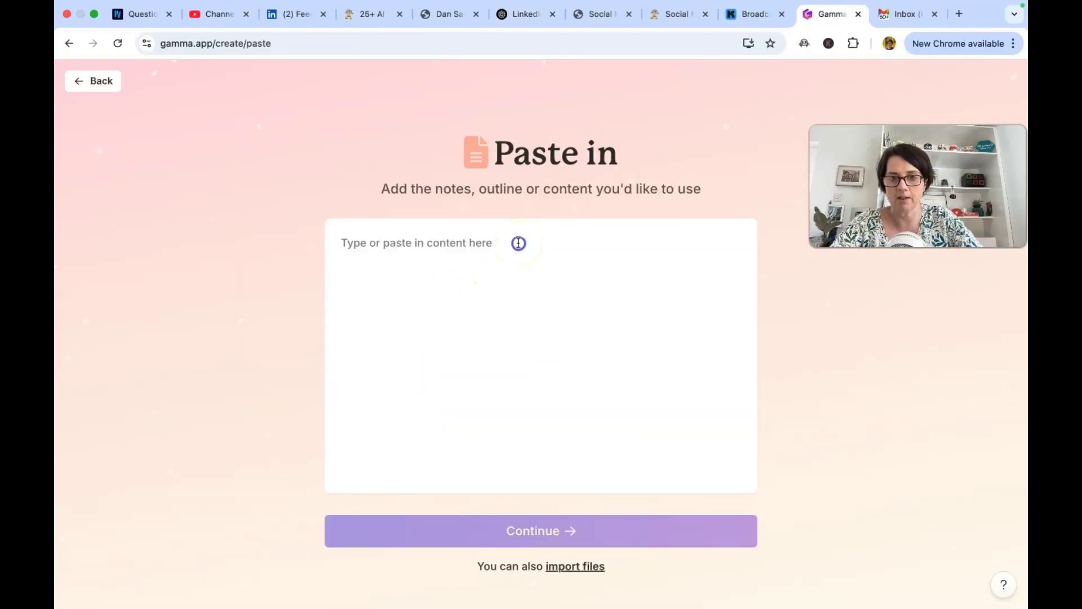
key(super+v)
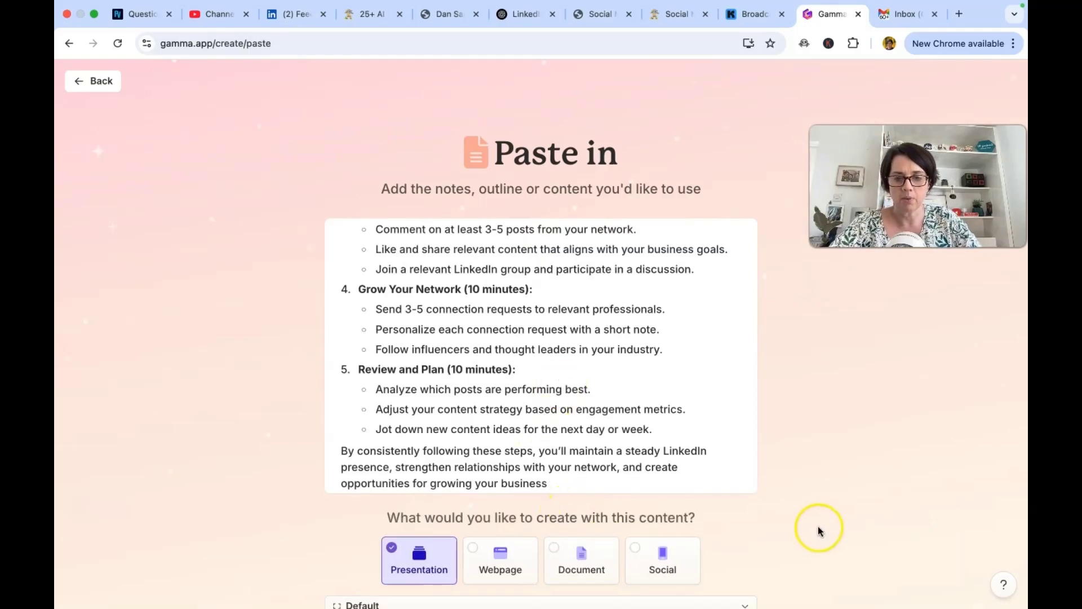
scroll(833, 535, down, 2)
scroll(541, 494, down, 1)
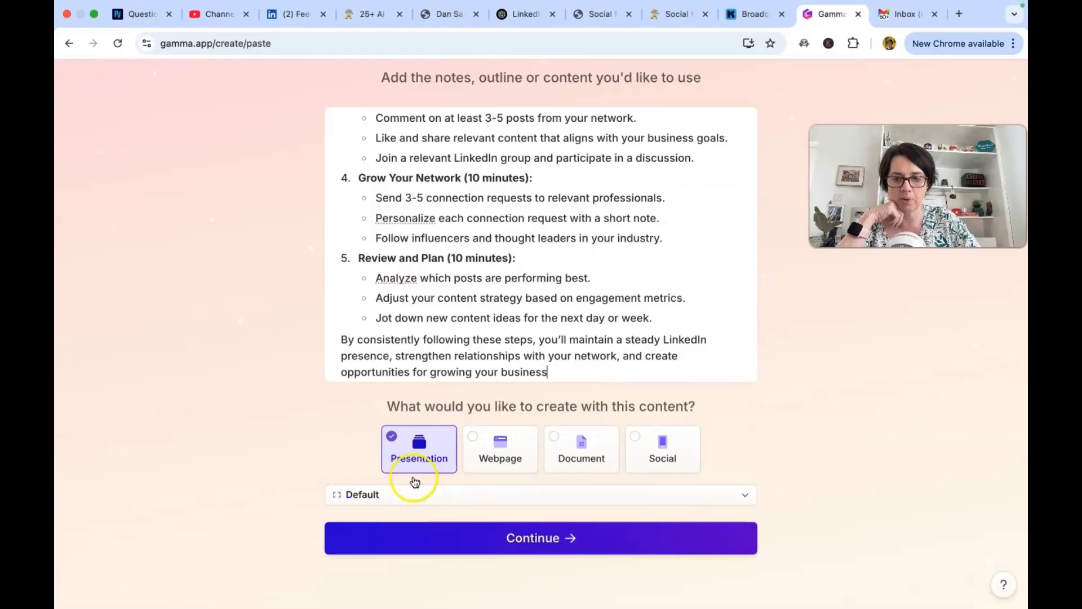
click(409, 498)
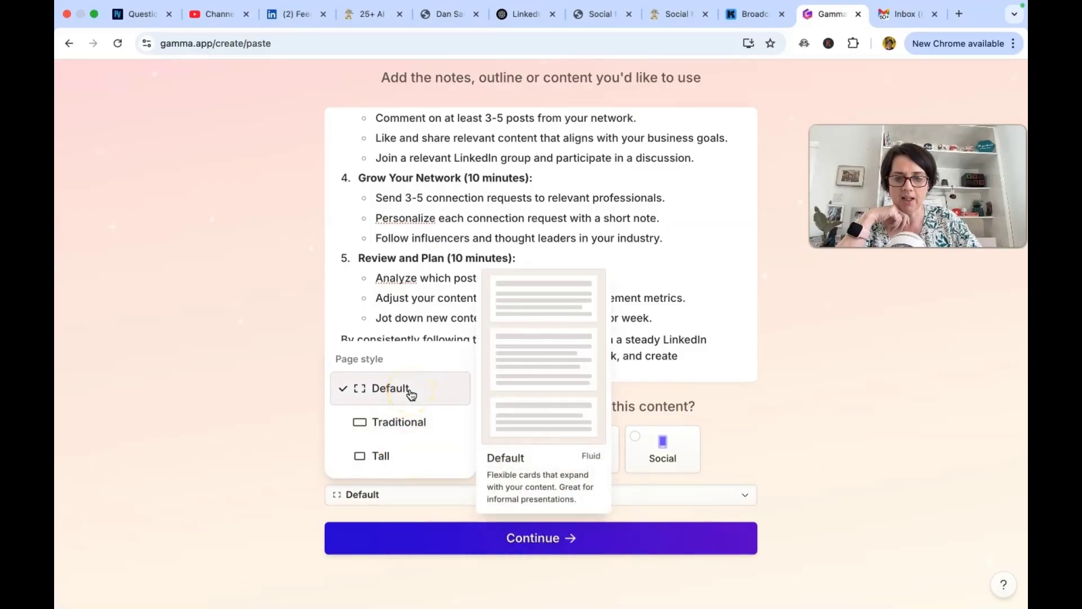
click(254, 524)
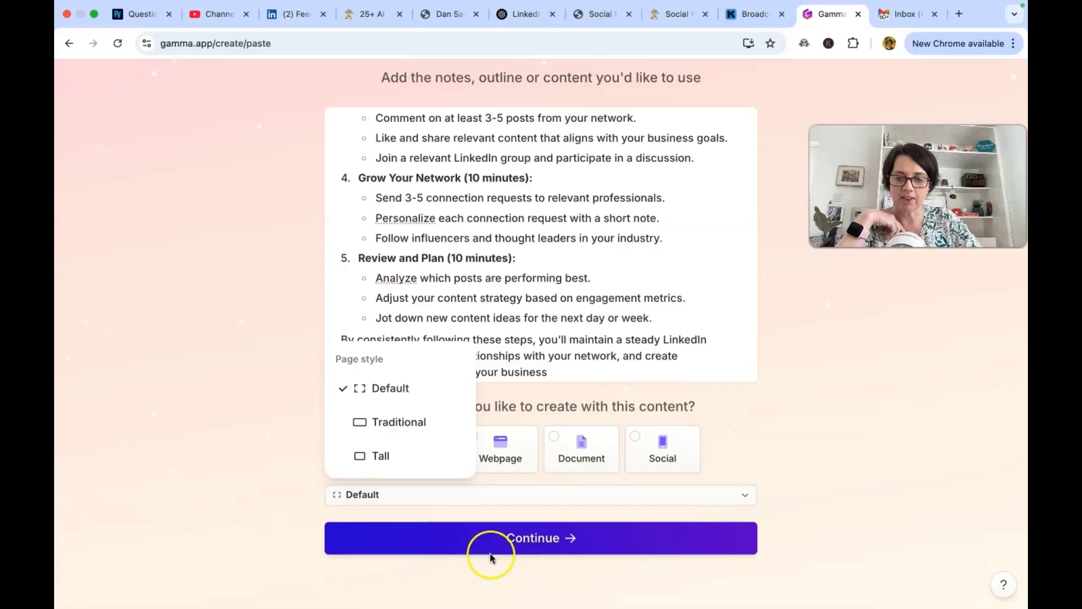
click(529, 543)
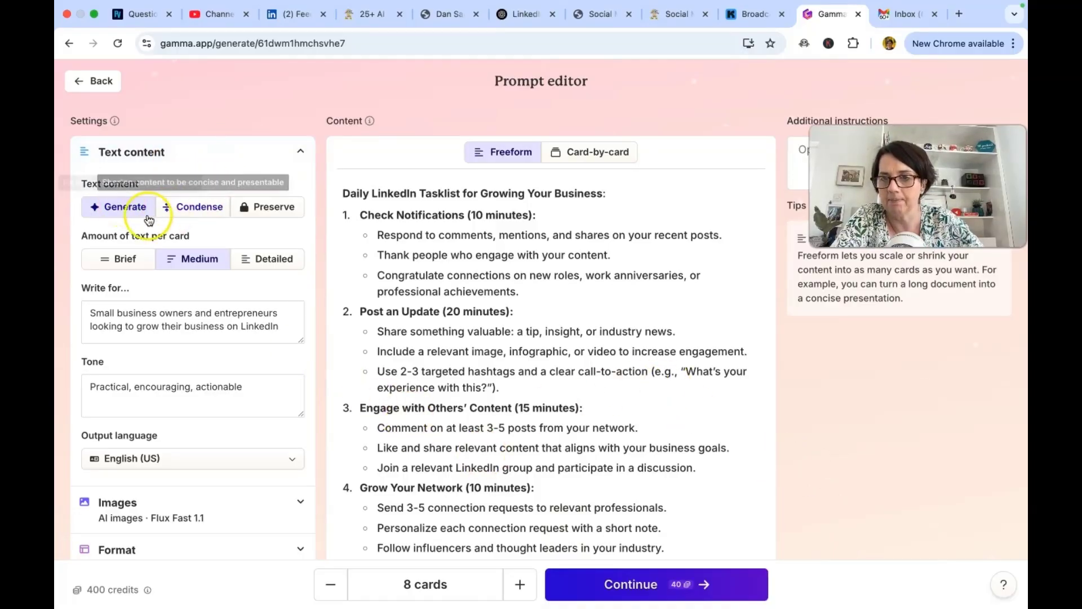
- Edit the audience description in the prompt's text content settings
click(218, 163)
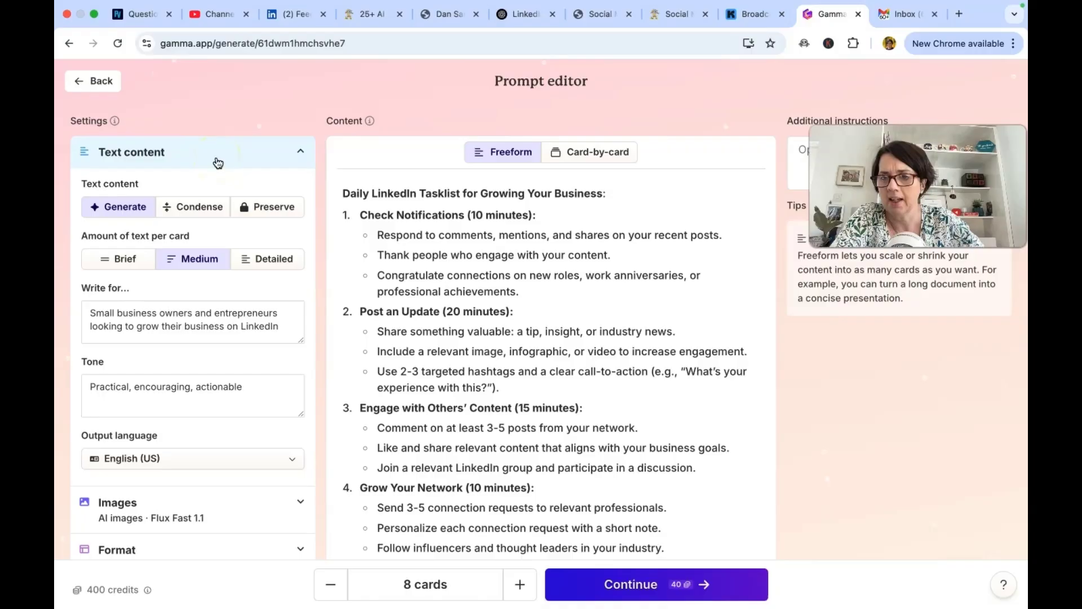
click(278, 327)
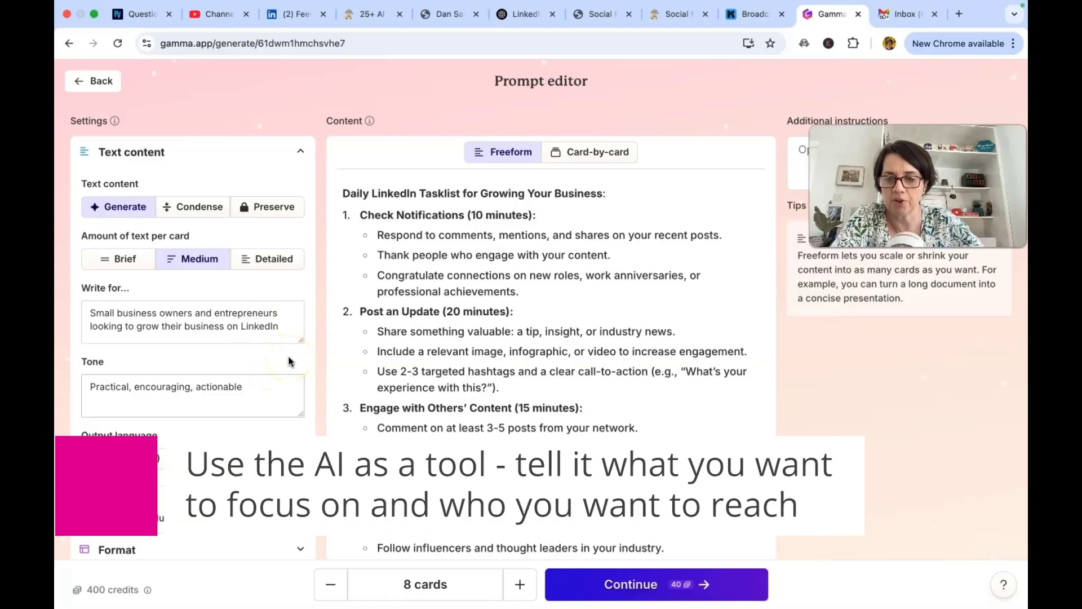
scroll(288, 361, down, 3)
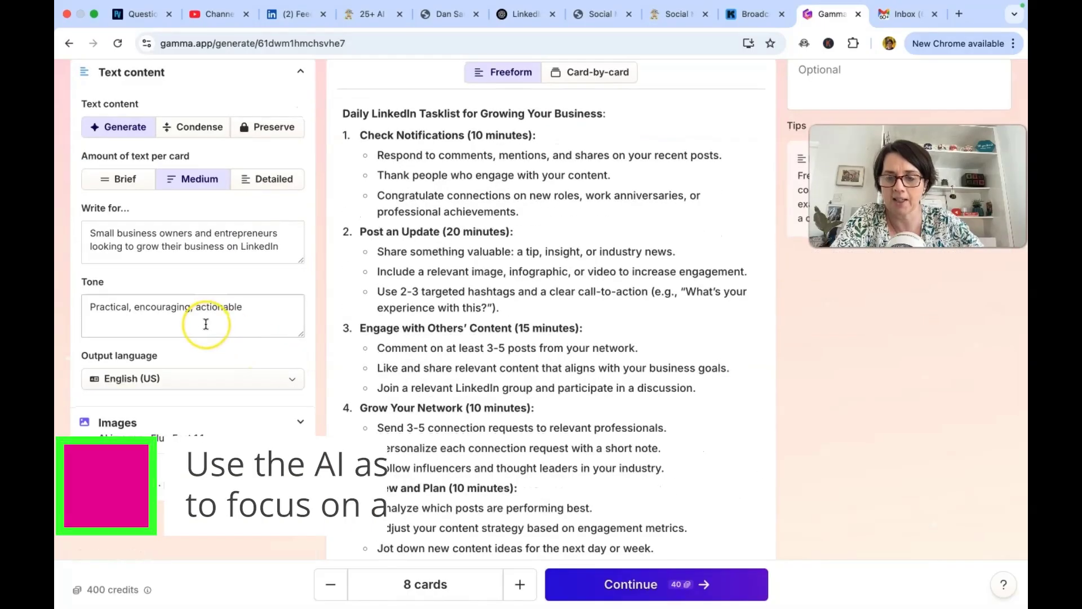
- Change the output language from English (US) to English (UK)
click(216, 379)
scroll(187, 497, down, 15)
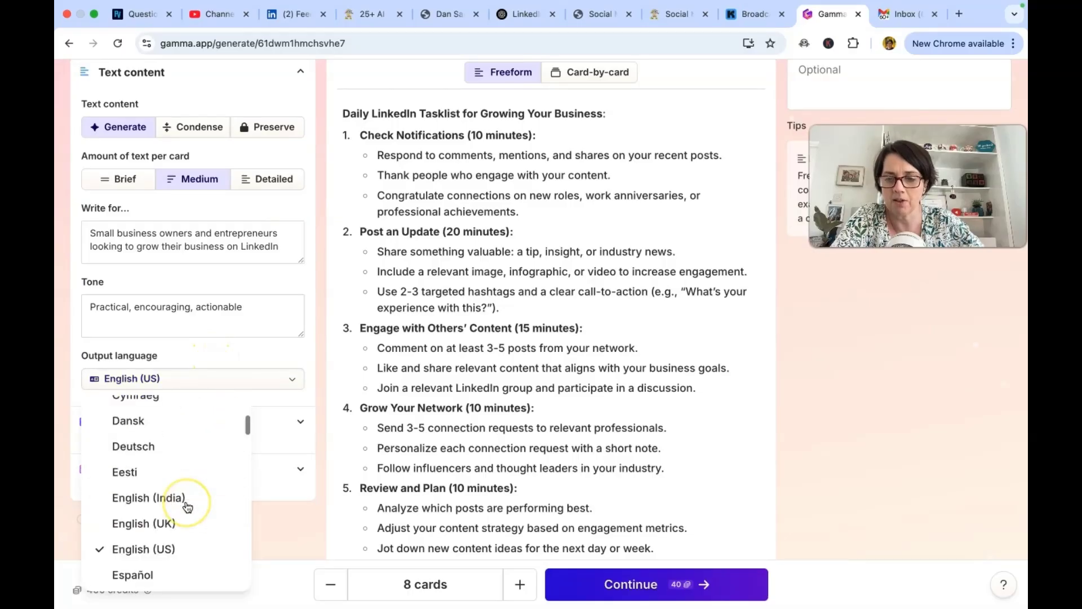
scroll(188, 507, down, 12)
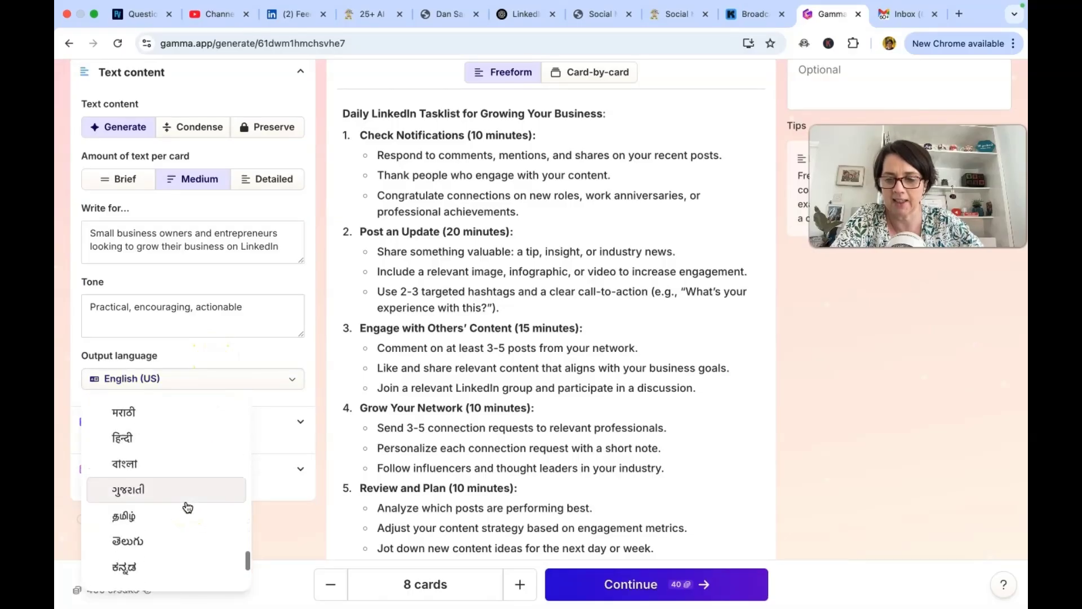
click(188, 485)
scroll(193, 431, up, 10)
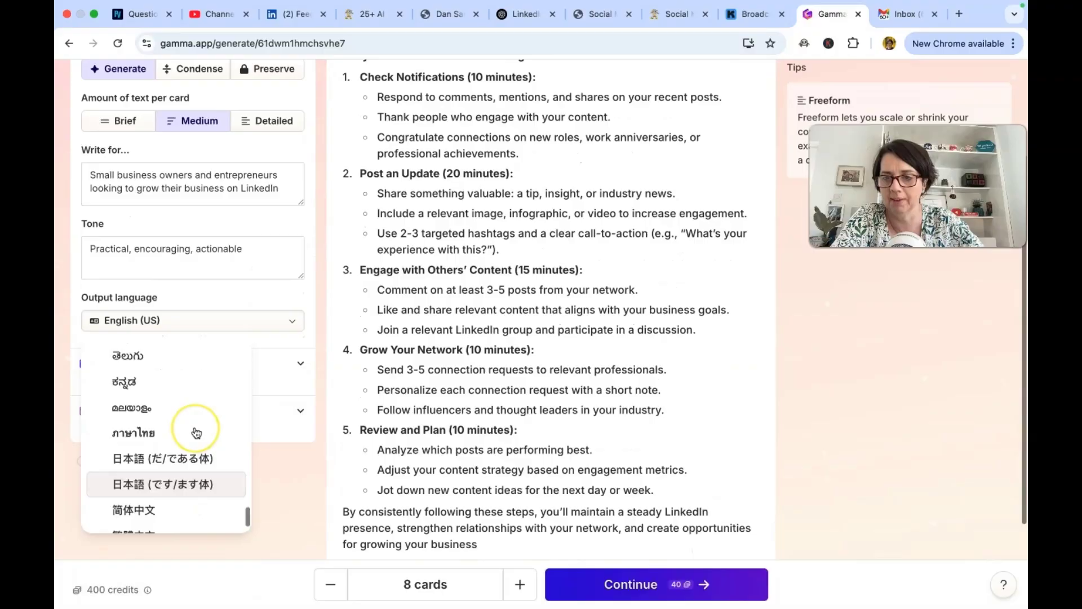
scroll(196, 433, up, 10)
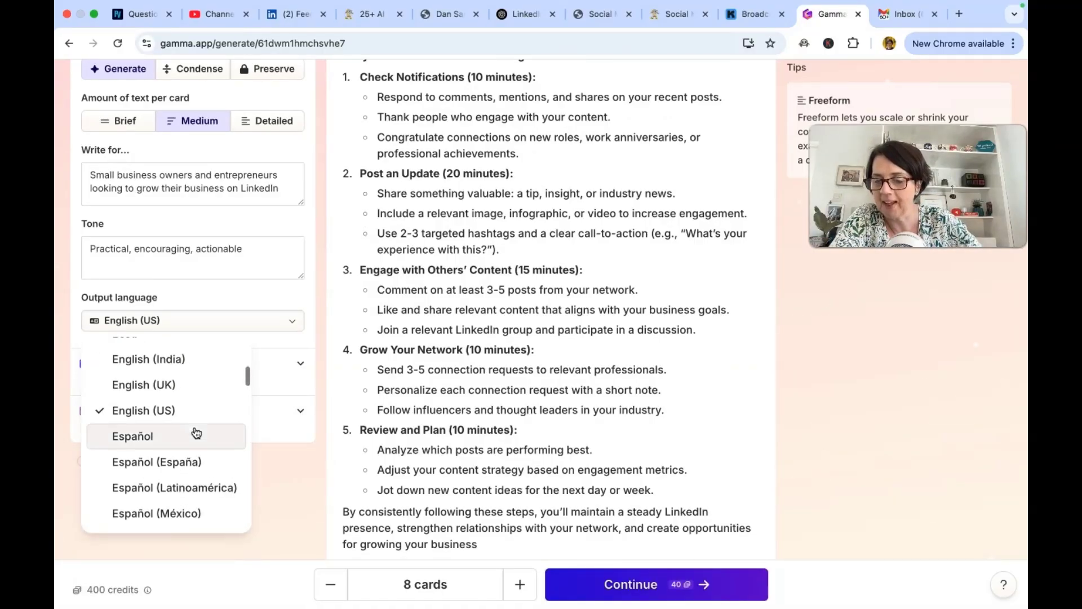
click(209, 388)
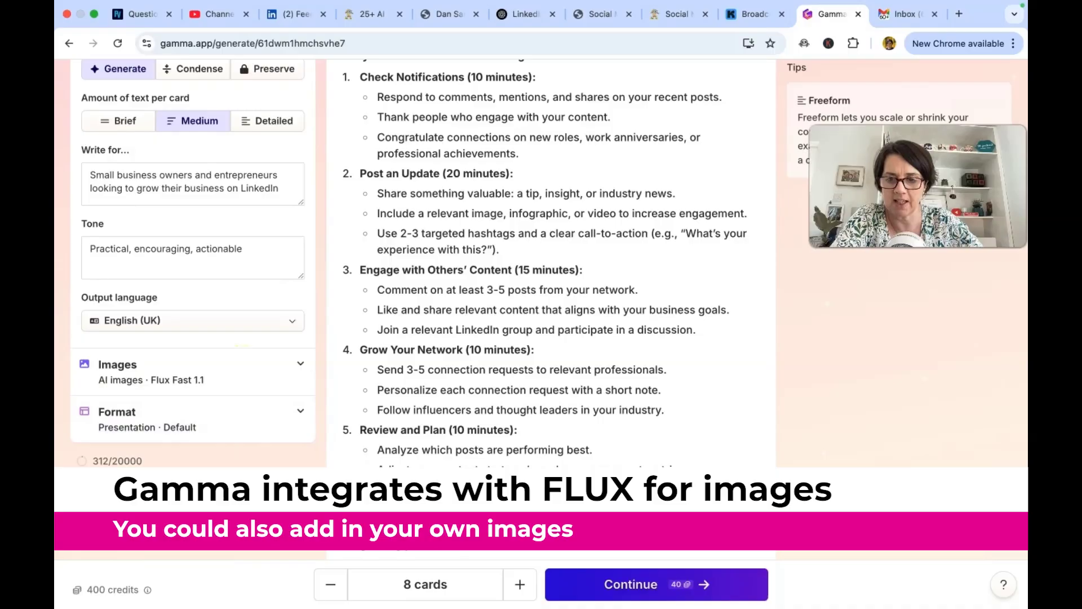
- Move on to the theme list and apply the Cornflower theme to the deck
click(632, 581)
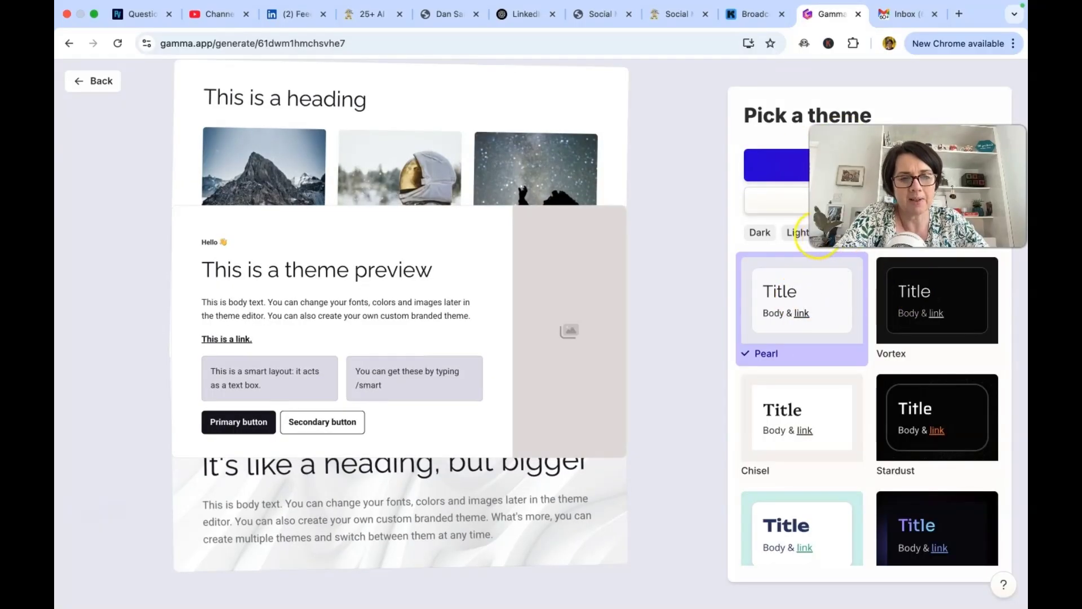
scroll(870, 412, down, 4)
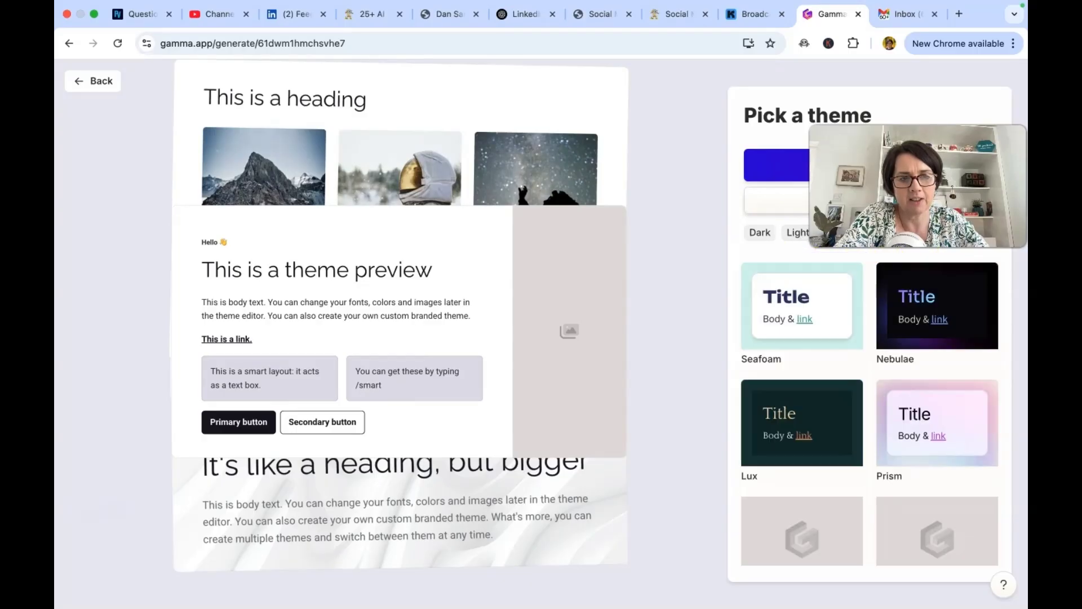
scroll(896, 407, down, 2)
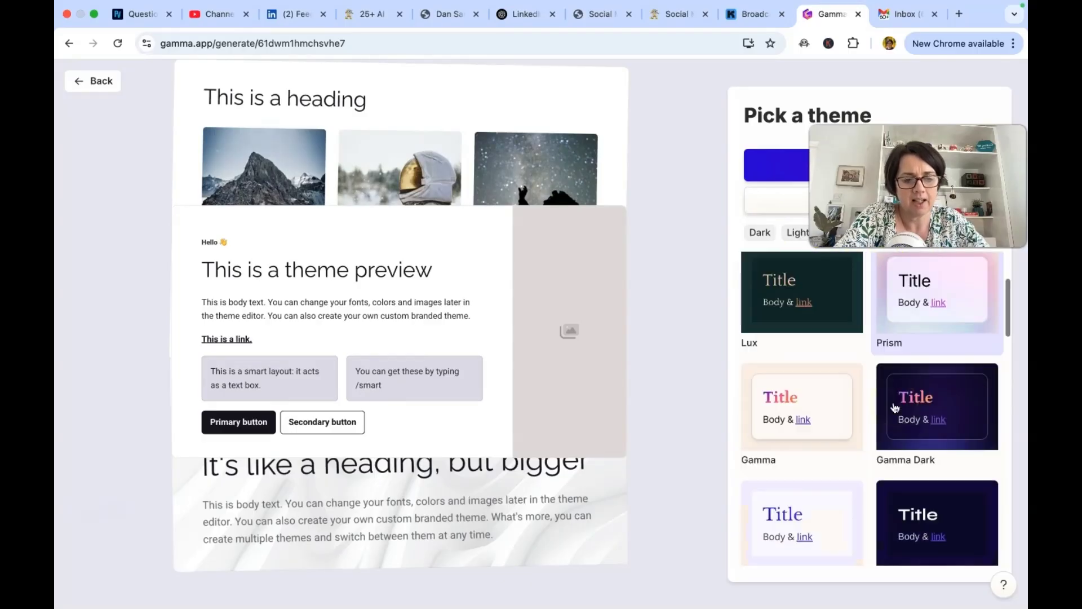
scroll(895, 407, down, 2)
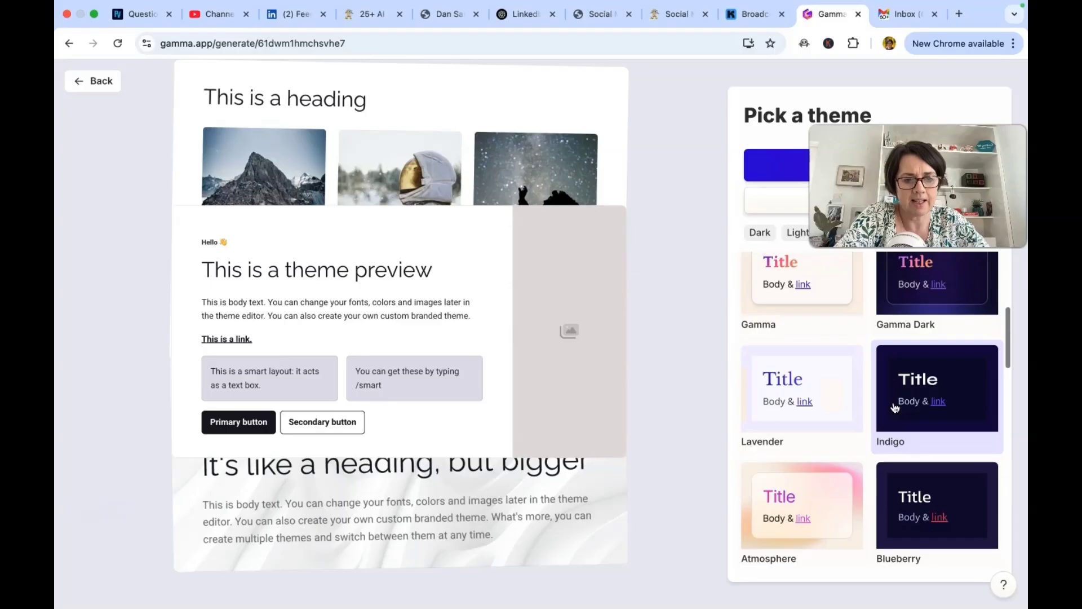
scroll(895, 407, down, 9)
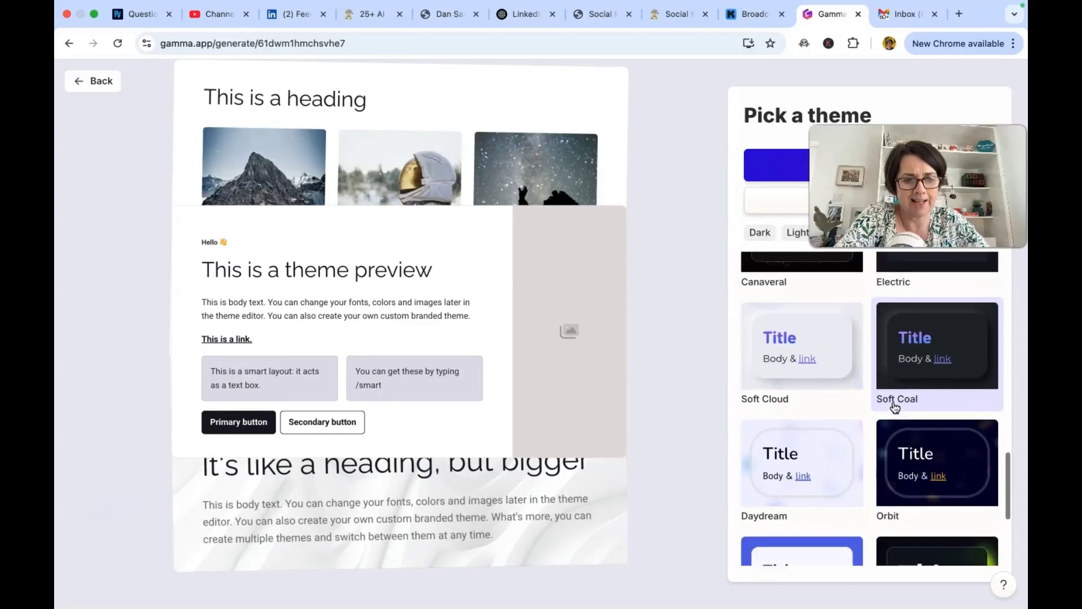
scroll(895, 407, down, 3)
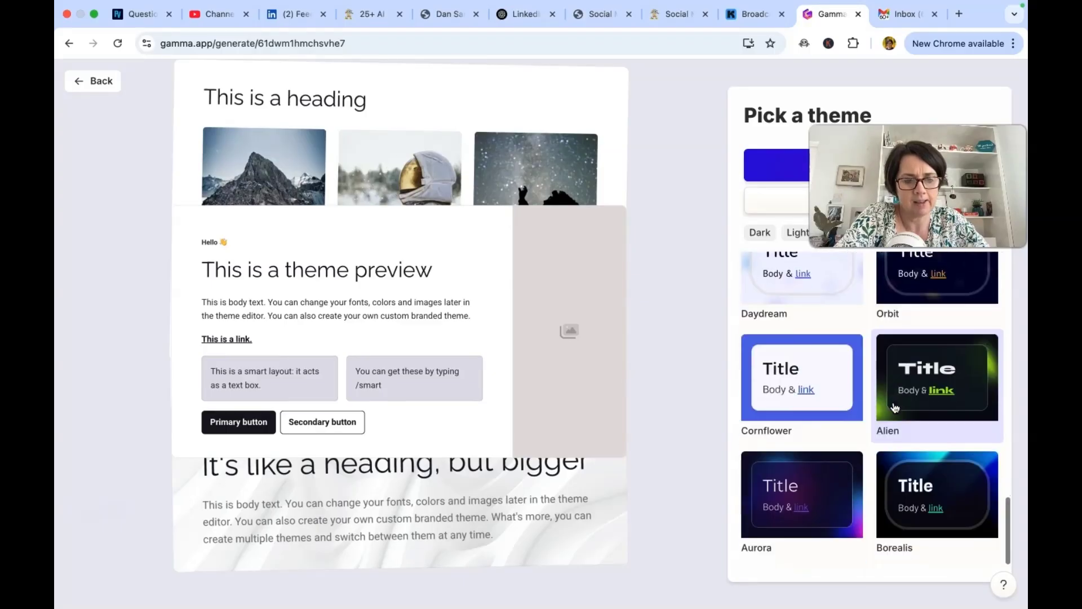
click(822, 381)
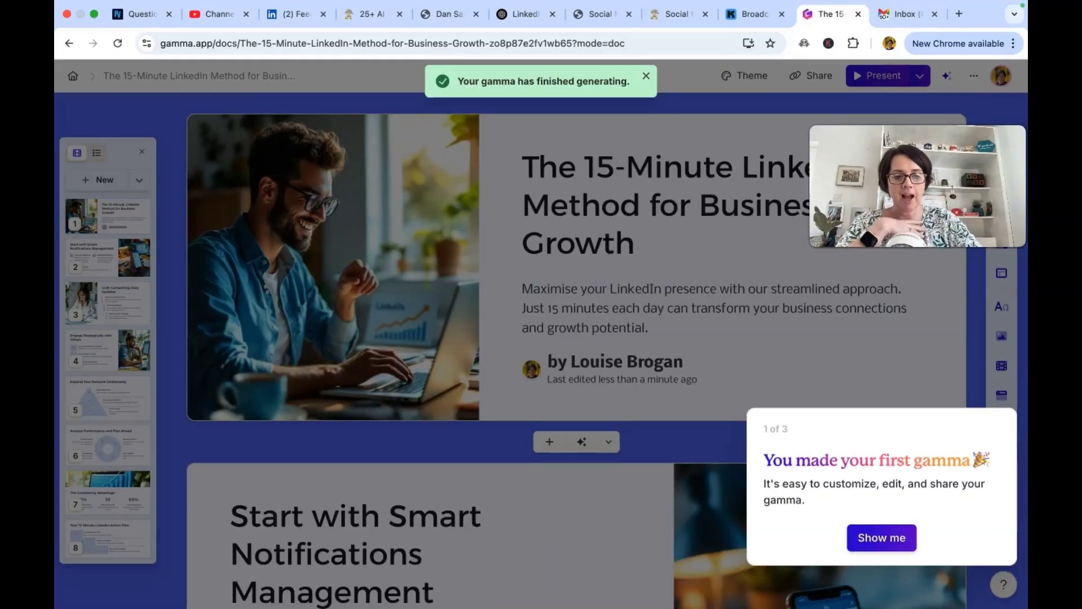
- Step through the welcome tour tips, finish it, and close the ready message
click(882, 537)
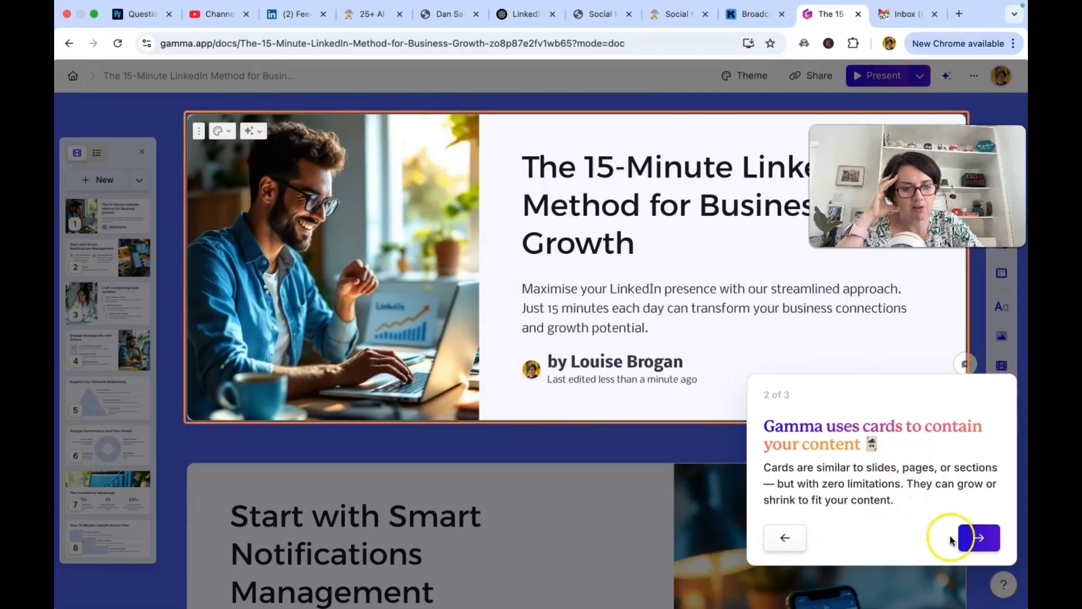
click(981, 538)
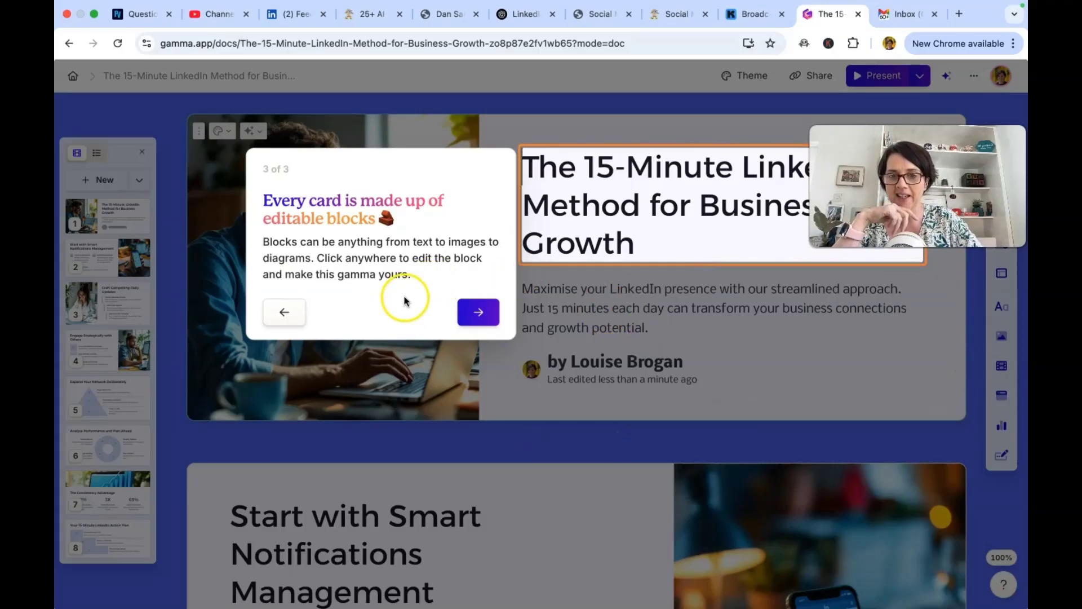
click(478, 312)
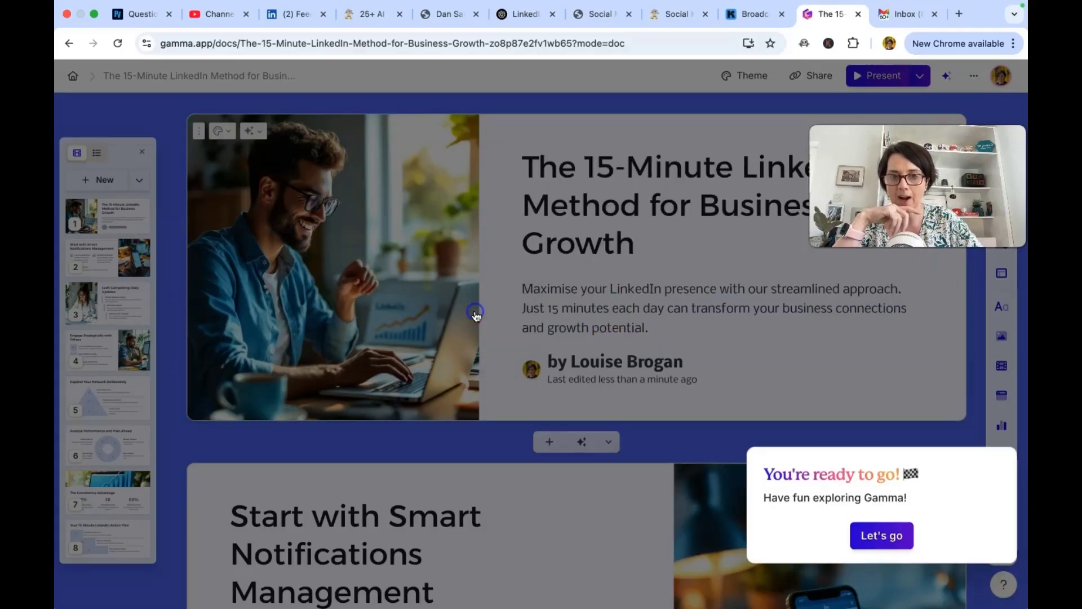
click(881, 537)
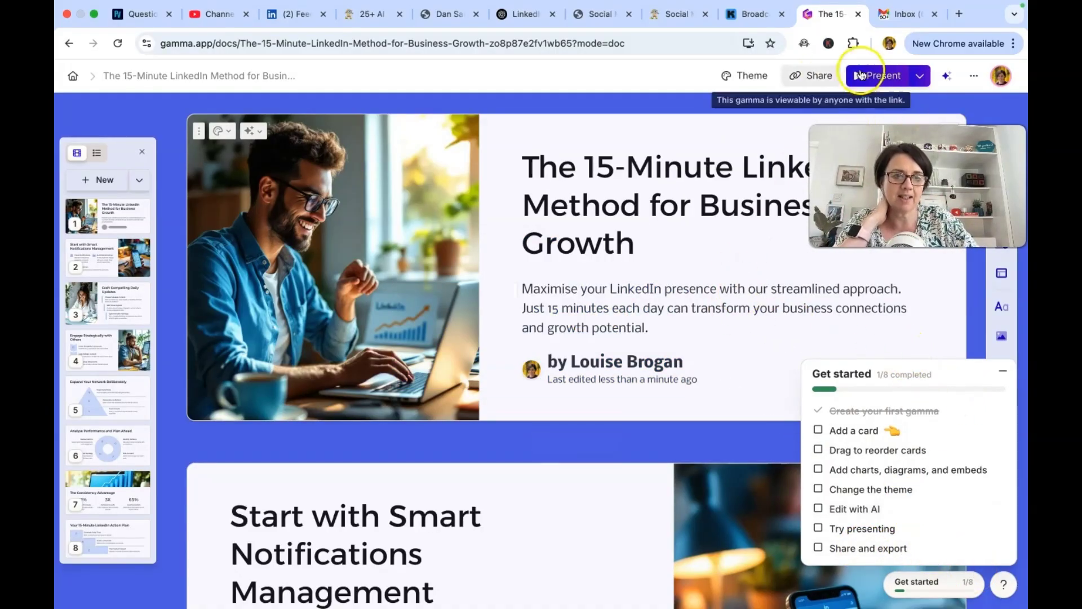
- Present the deck through all cards to 'Your 15-Minute LinkedIn Action Plan', then exit presenting
click(883, 82)
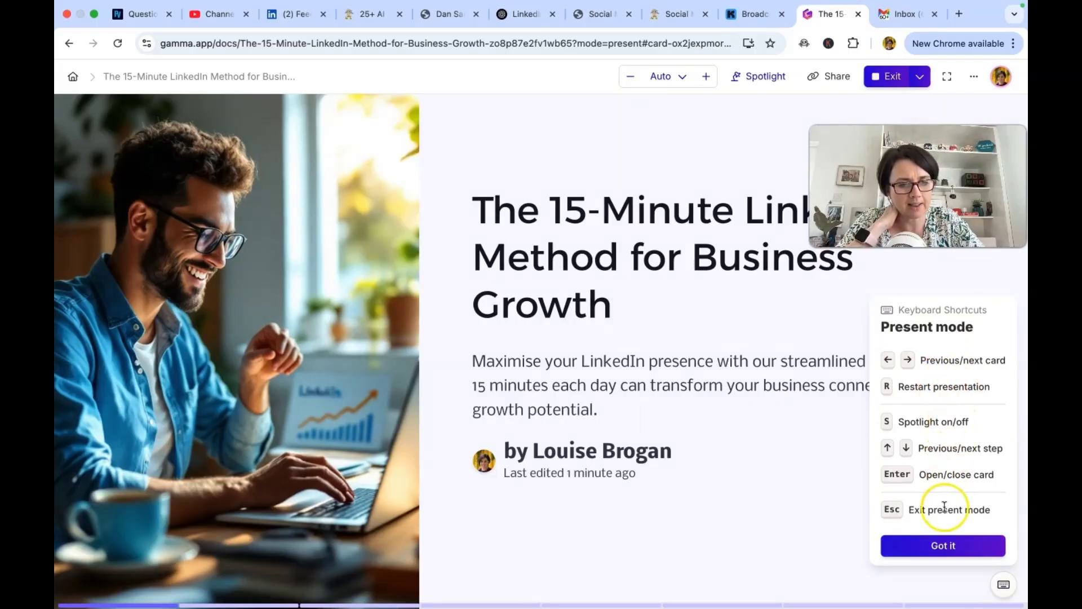
click(940, 546)
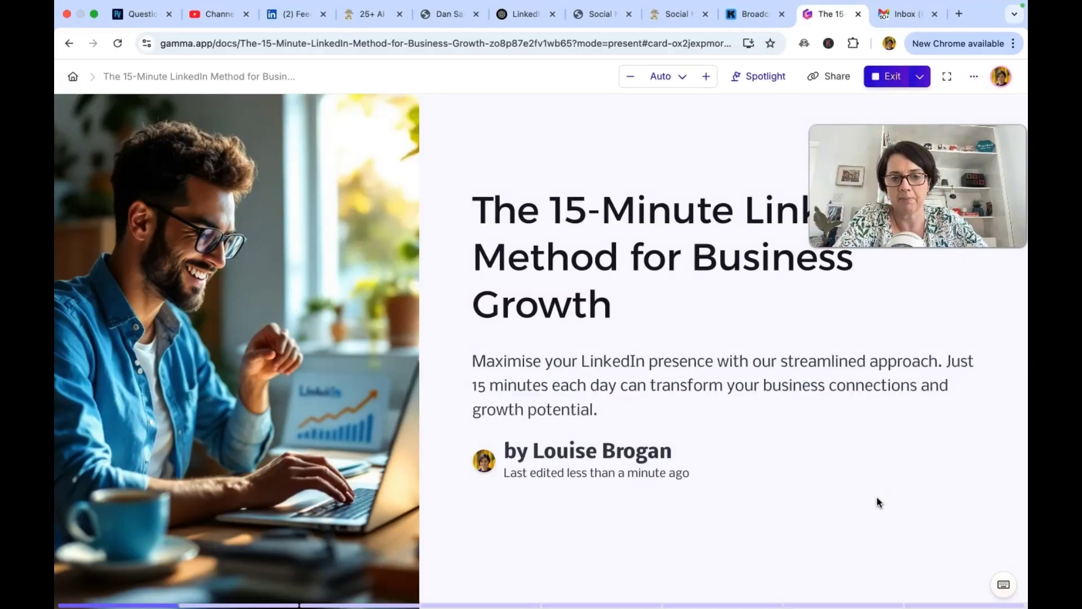
key(Right)
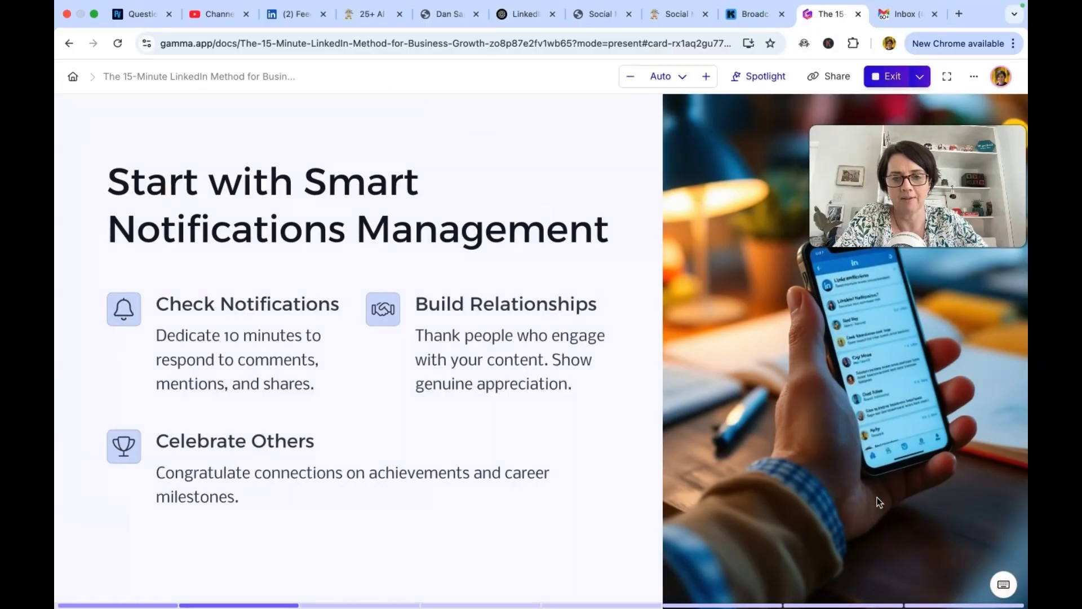
key(Right)
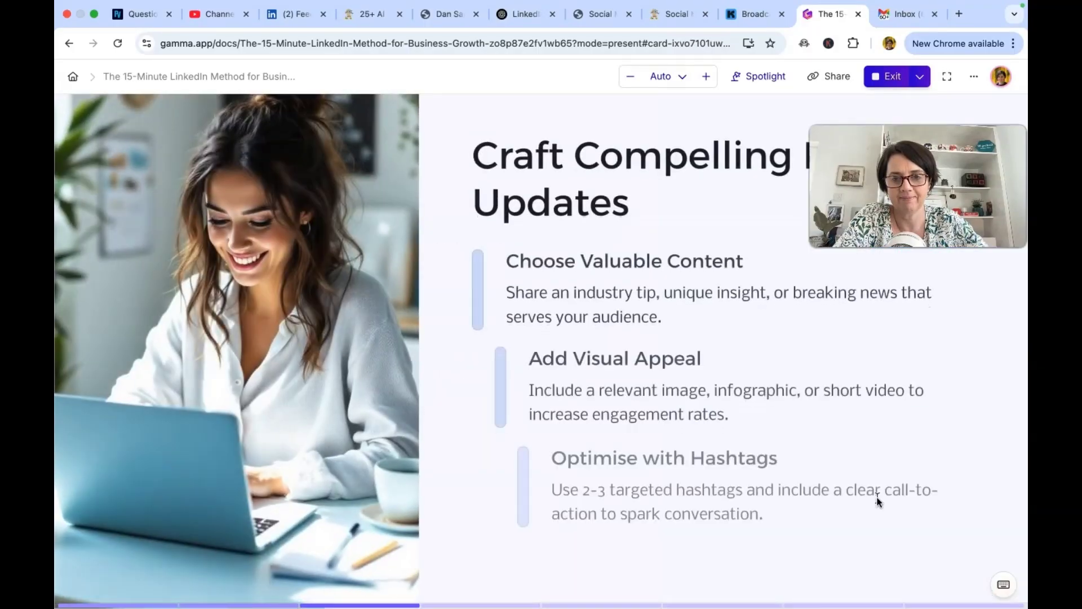
key(Right)
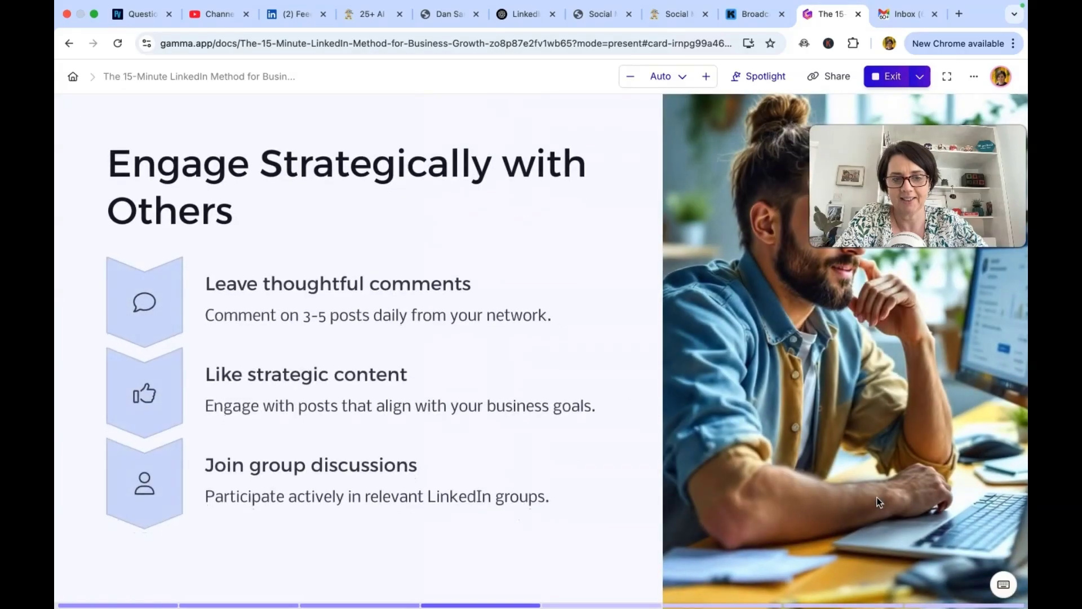
key(Right)
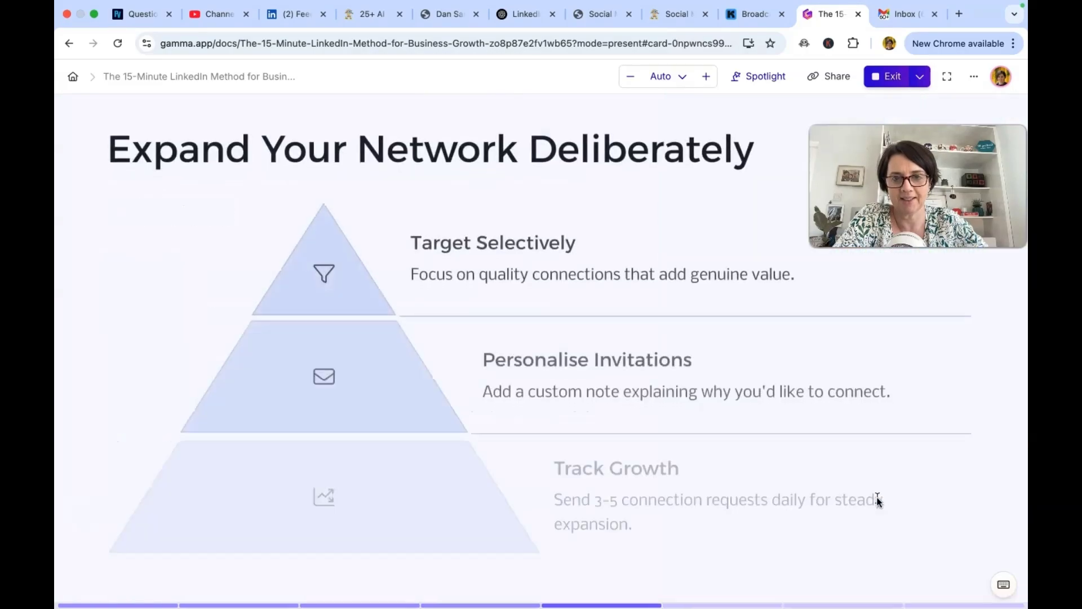
key(Right)
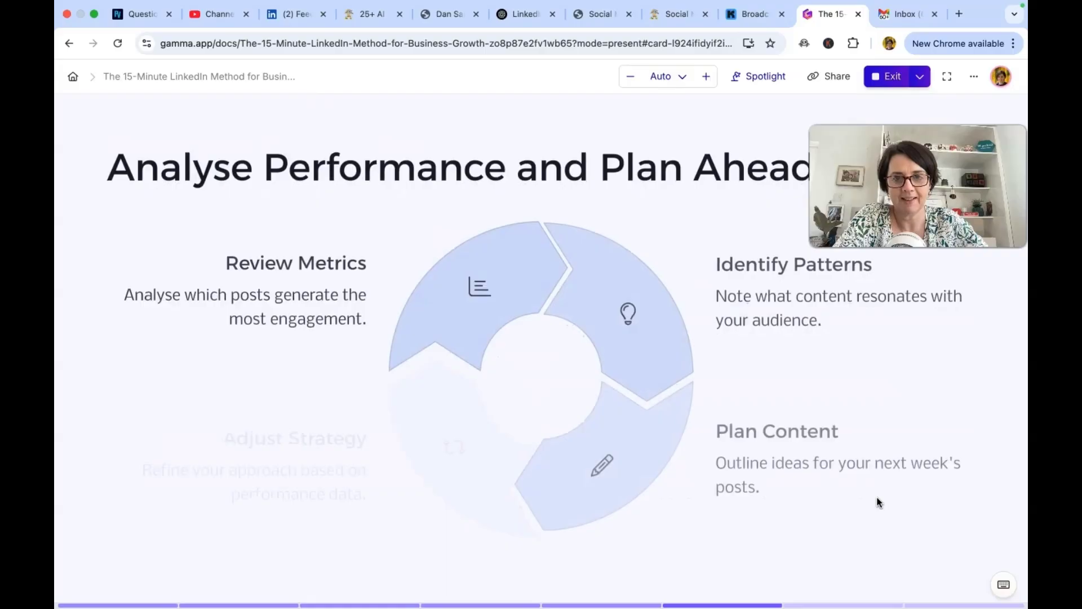
key(Right)
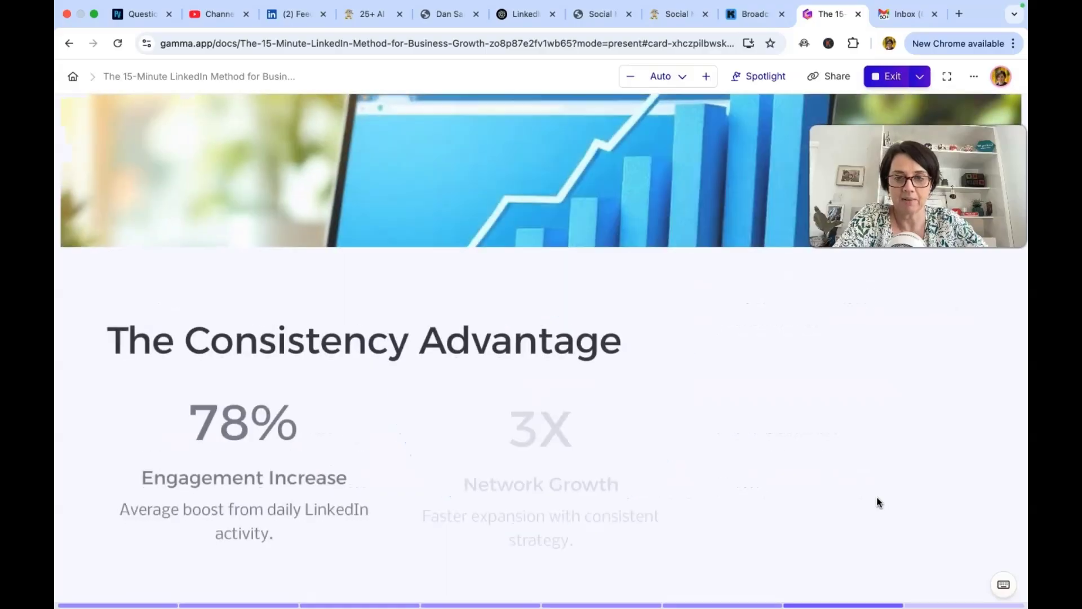
key(Right)
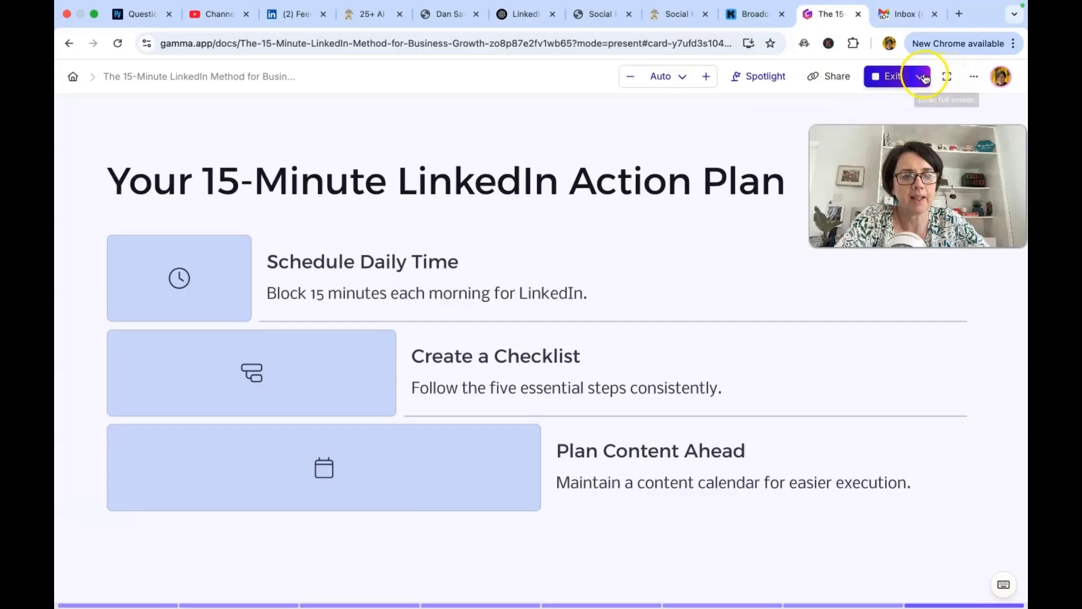
click(891, 79)
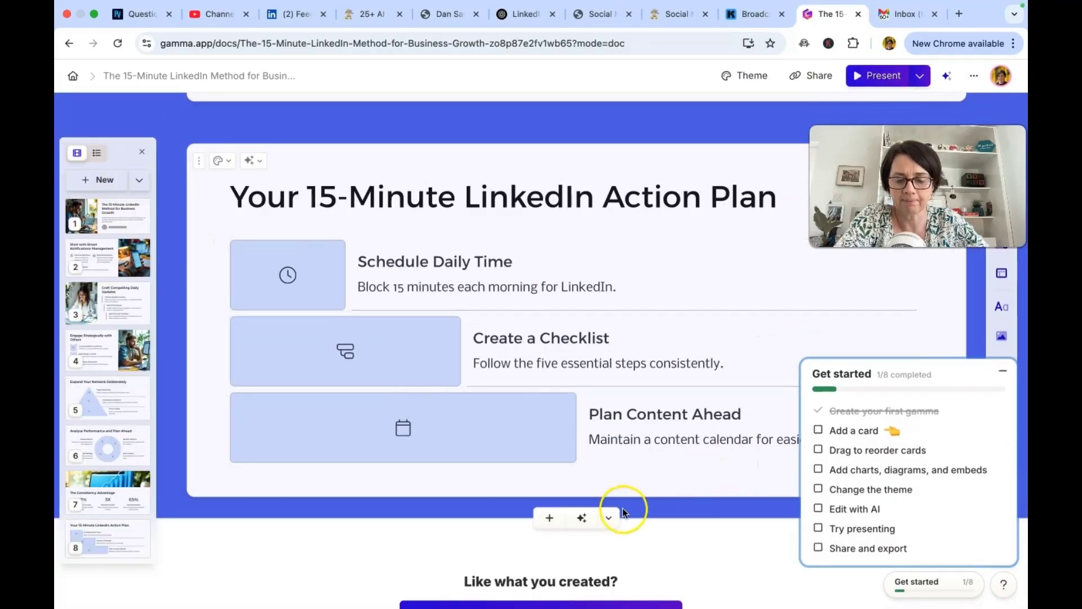
- Scroll to the end of the document, jump back to the title card, and open its options
scroll(475, 584, down, 5)
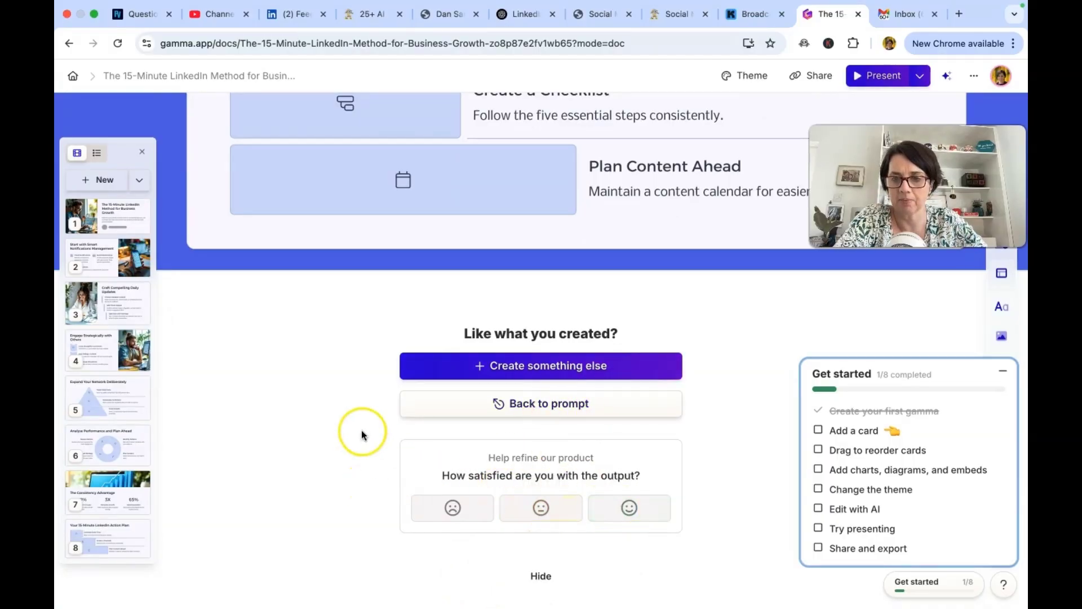
scroll(361, 431, up, 9)
click(123, 220)
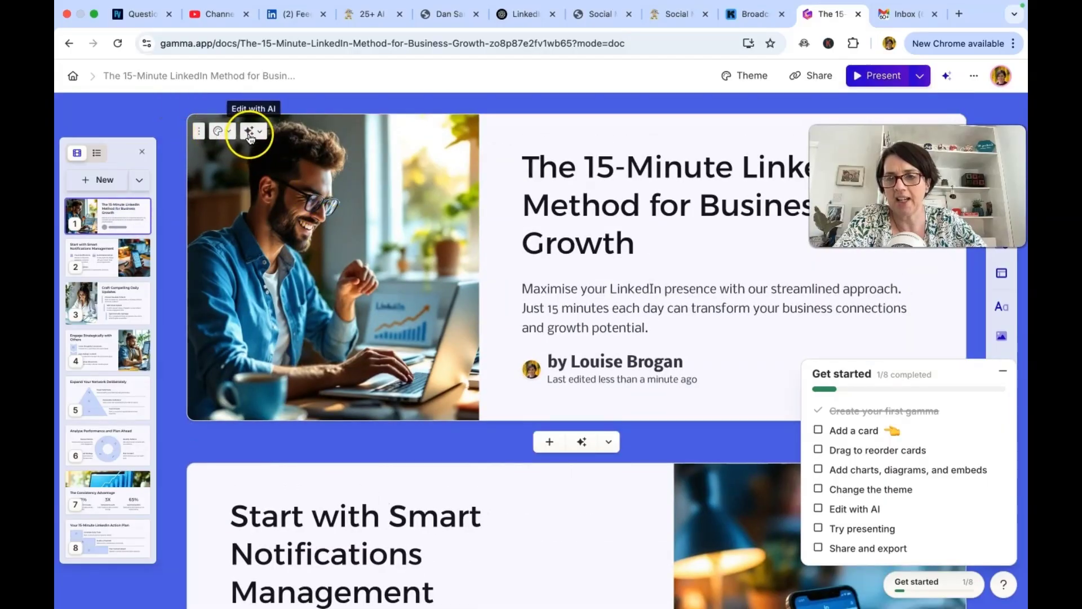
click(199, 134)
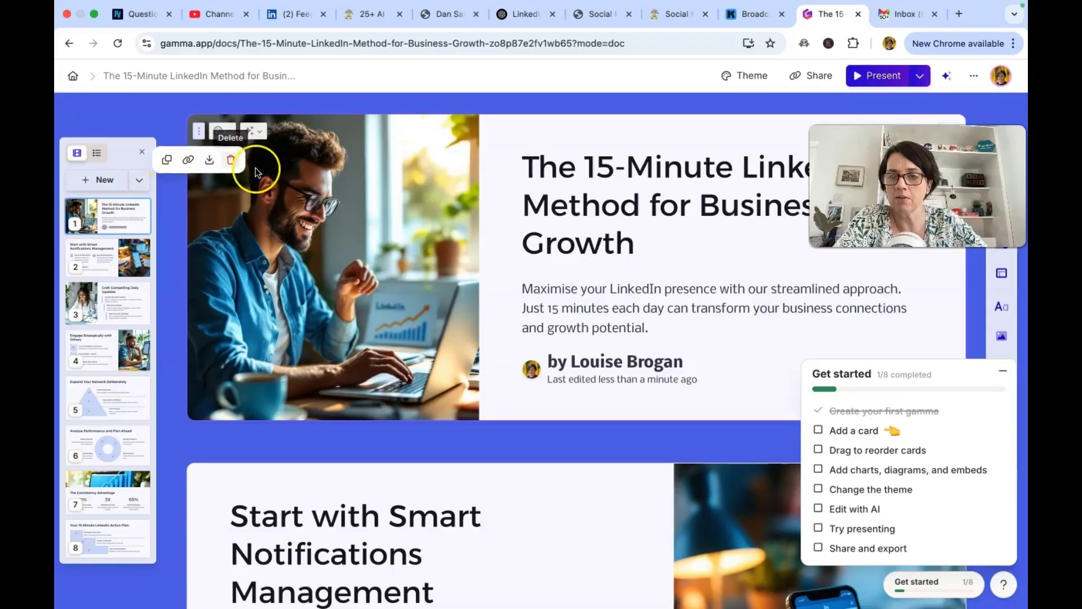
- Try the background-image layout on the title card, revert to accent-left, and edit its photo
click(224, 132)
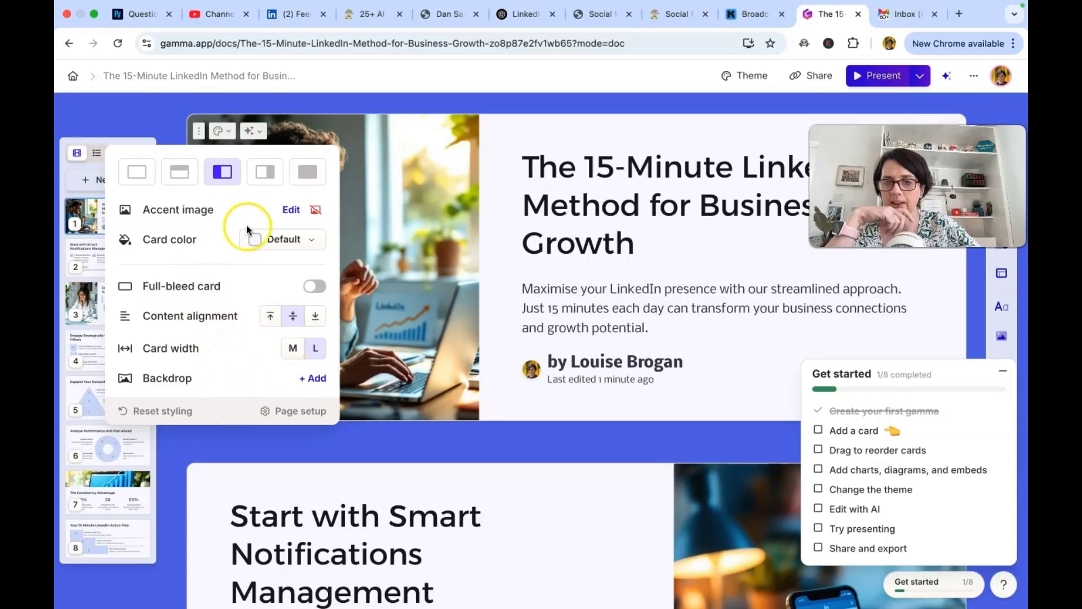
click(304, 180)
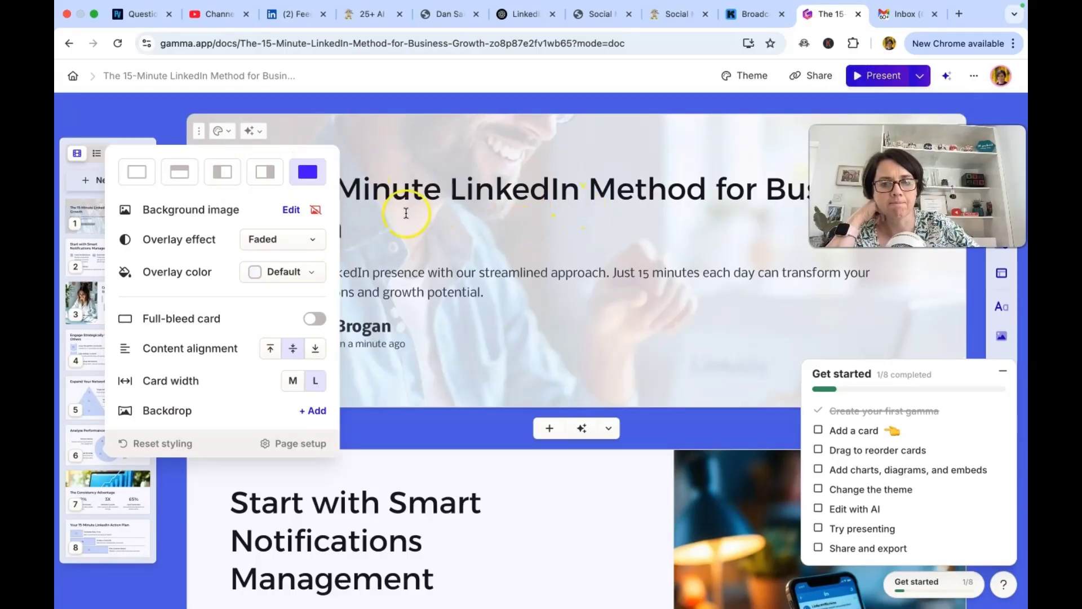
click(223, 182)
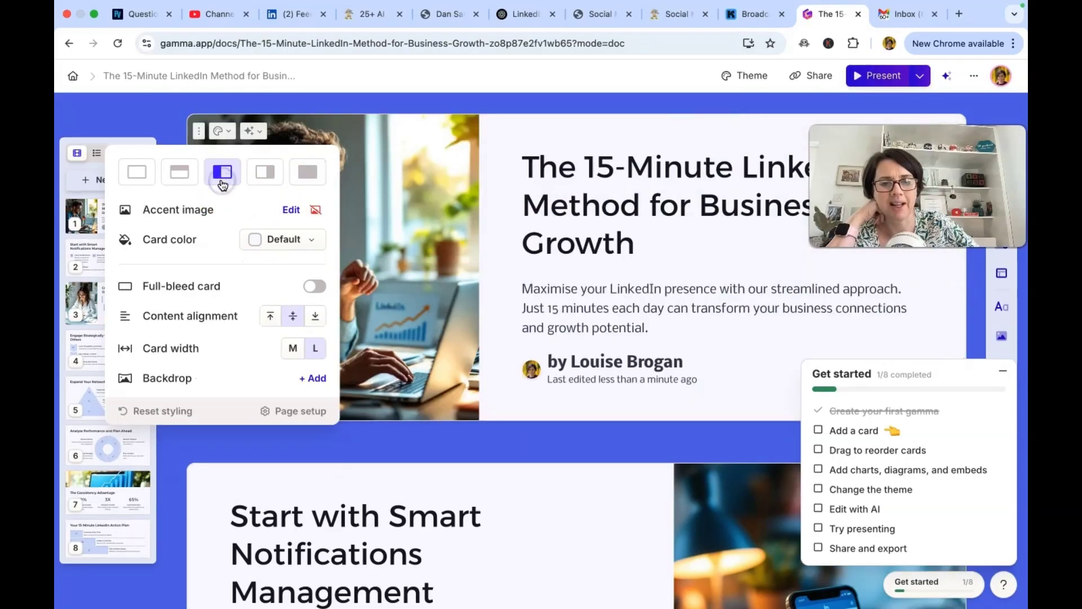
click(406, 256)
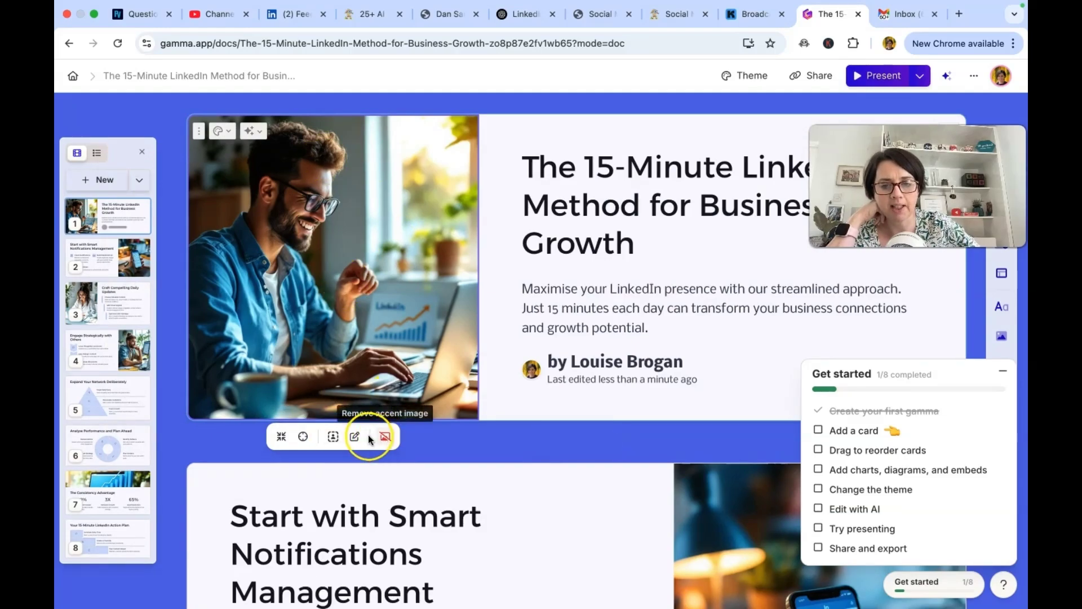
click(350, 437)
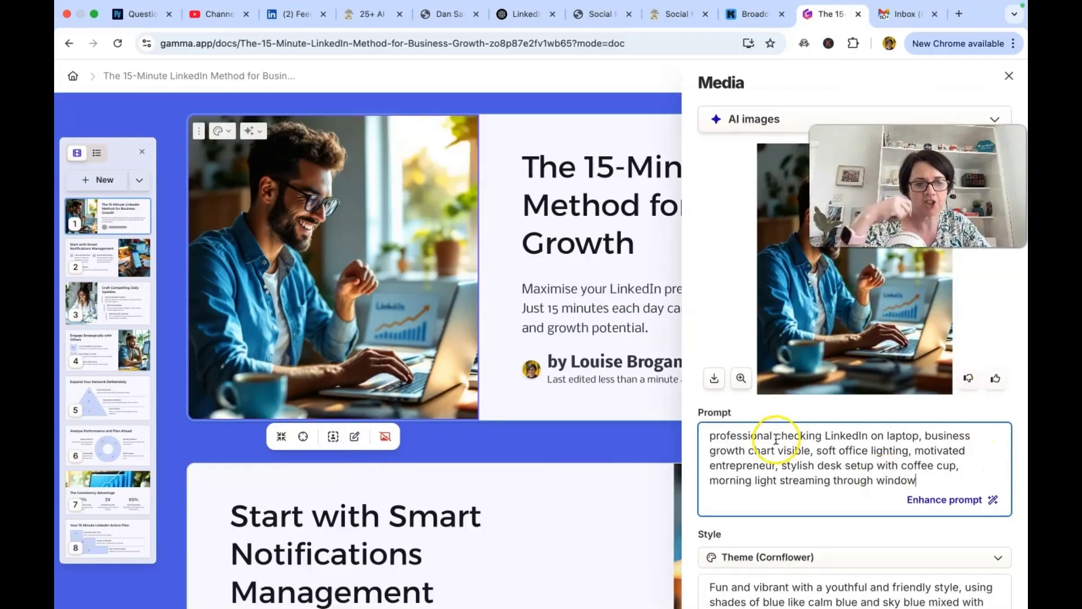
- Add 'woman' to the image prompt, enhance it with AI, and generate new images
click(777, 437)
text(woman)
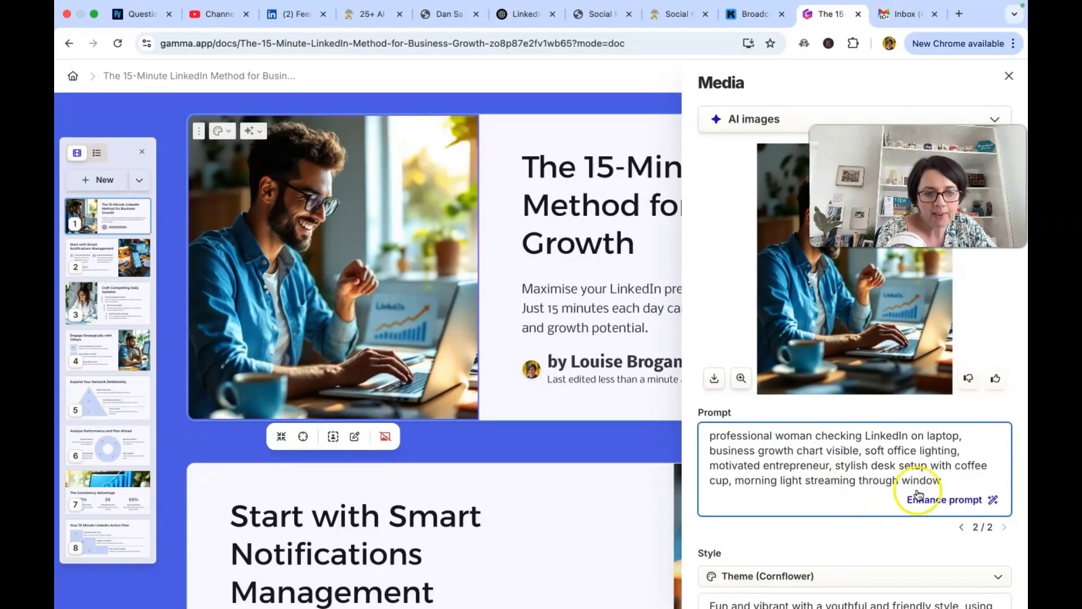
click(934, 499)
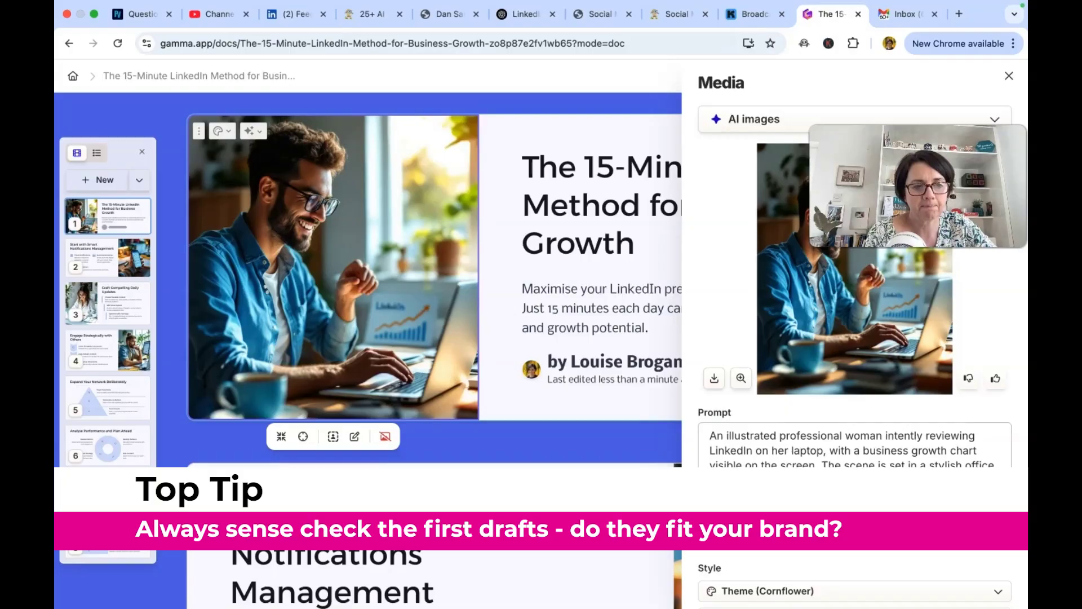
scroll(934, 500, down, 2)
scroll(934, 413, down, 2)
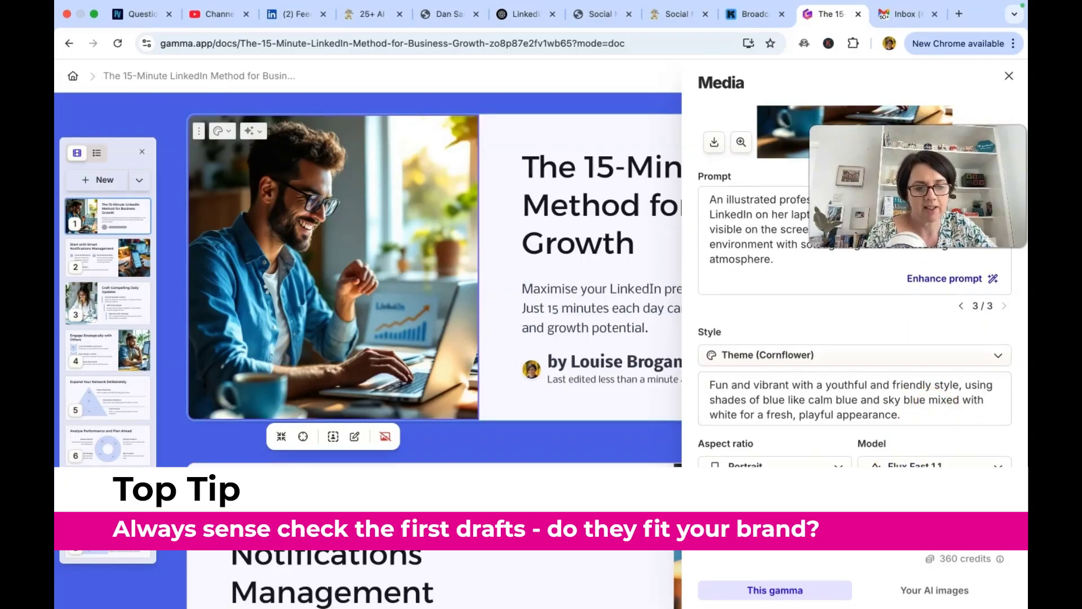
click(855, 488)
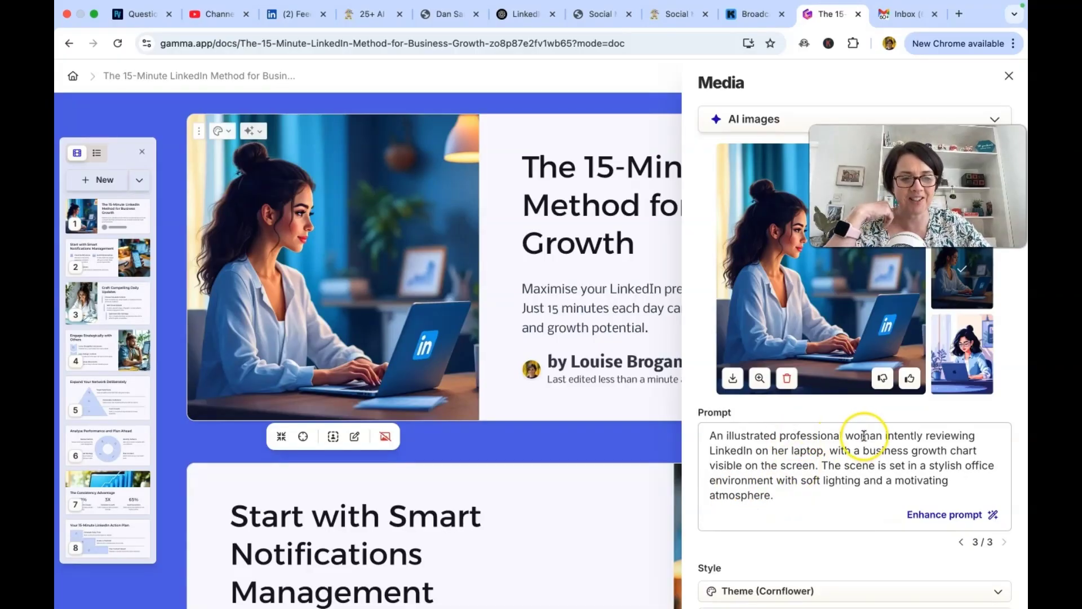
- Add 'over 40' after 'woman', regenerate, and use the third image on the title card
click(881, 436)
text(over)
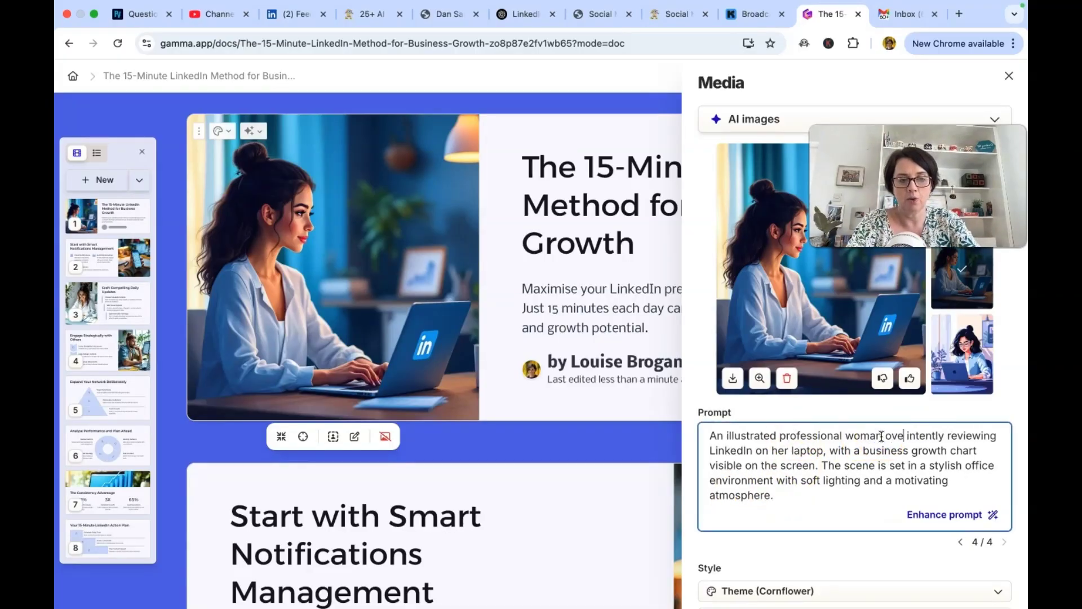
text( 40)
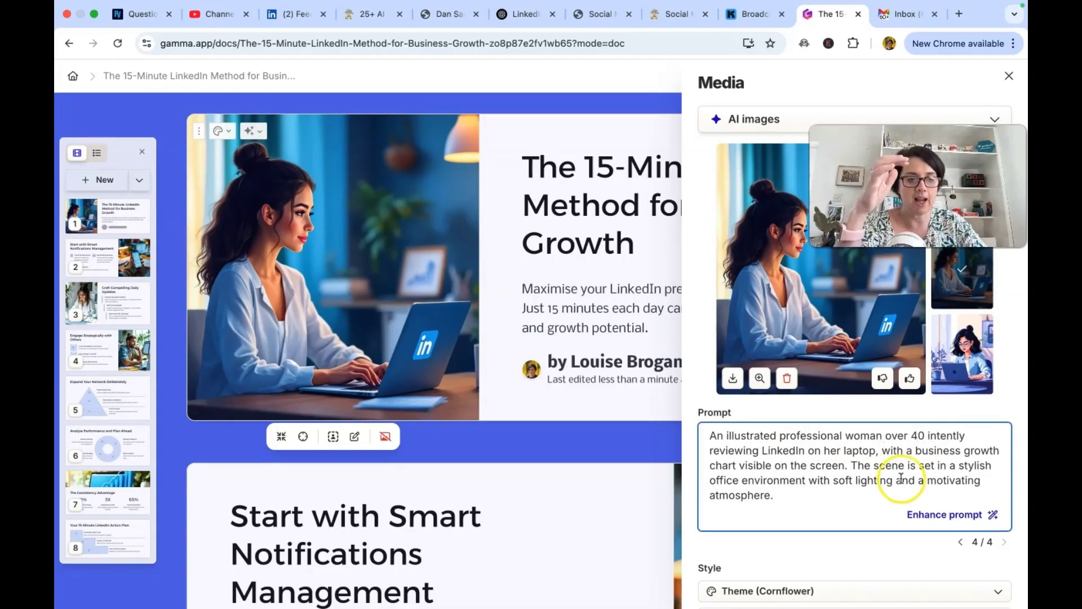
scroll(902, 485, down, 5)
click(903, 512)
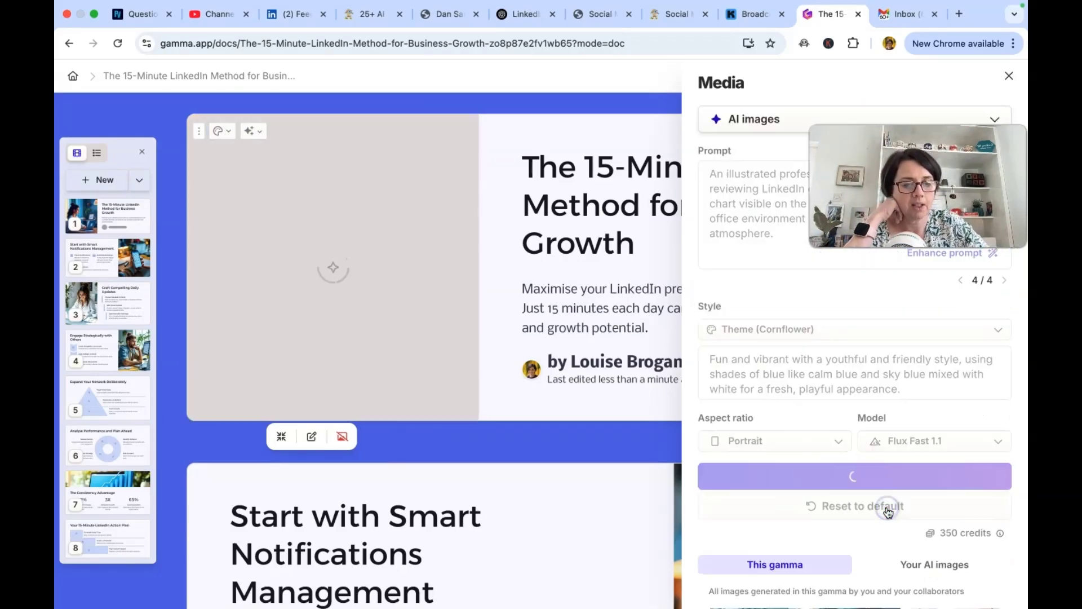
click(961, 253)
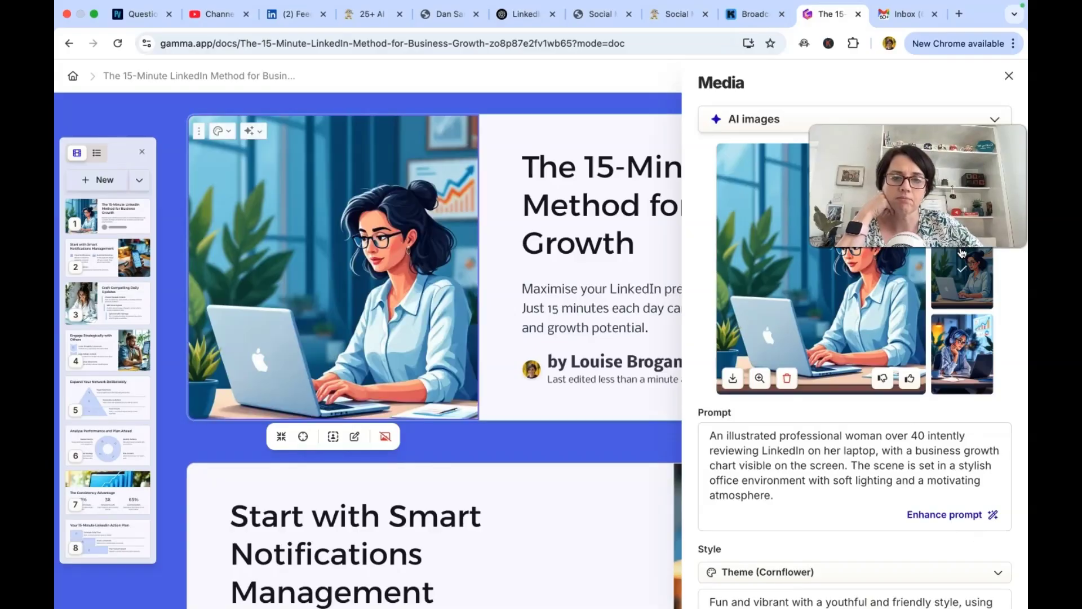
click(963, 325)
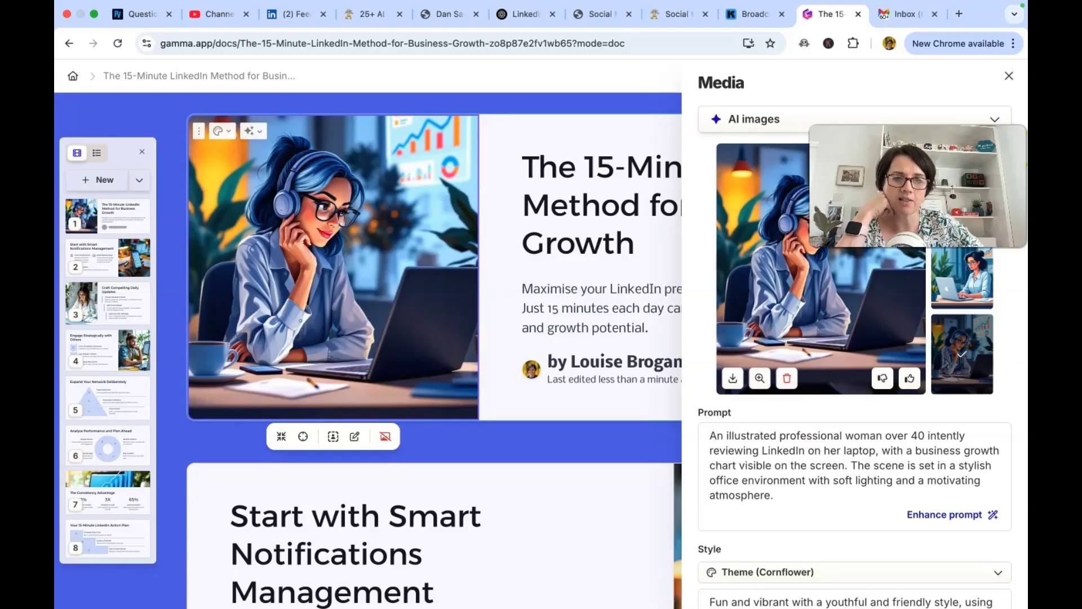
click(1009, 76)
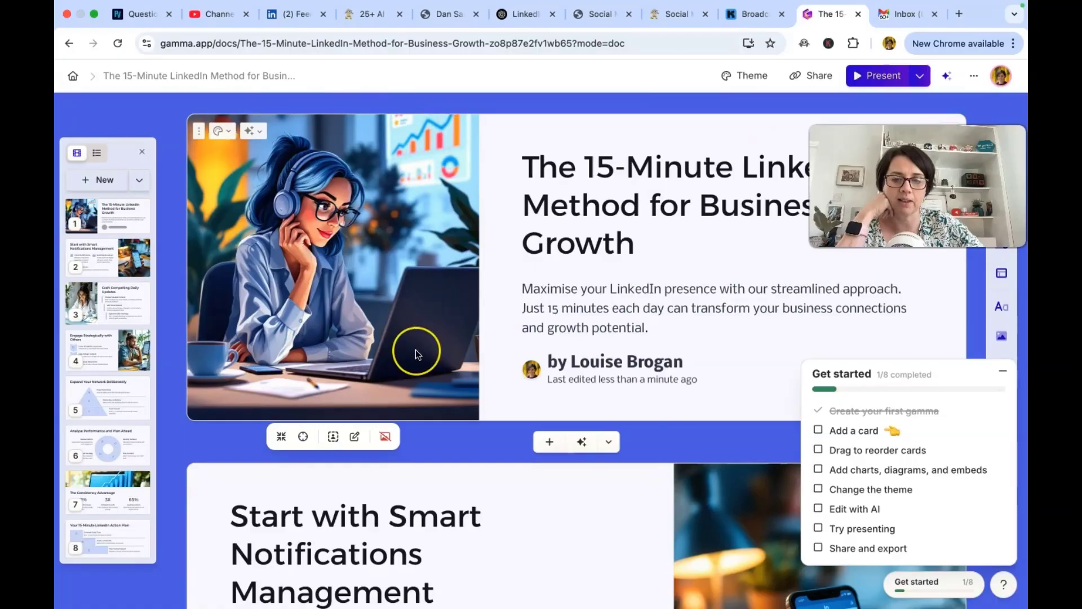
- Review the cards and Present options, then acknowledge the Share and export tip on the checklist
scroll(416, 353, down, 7)
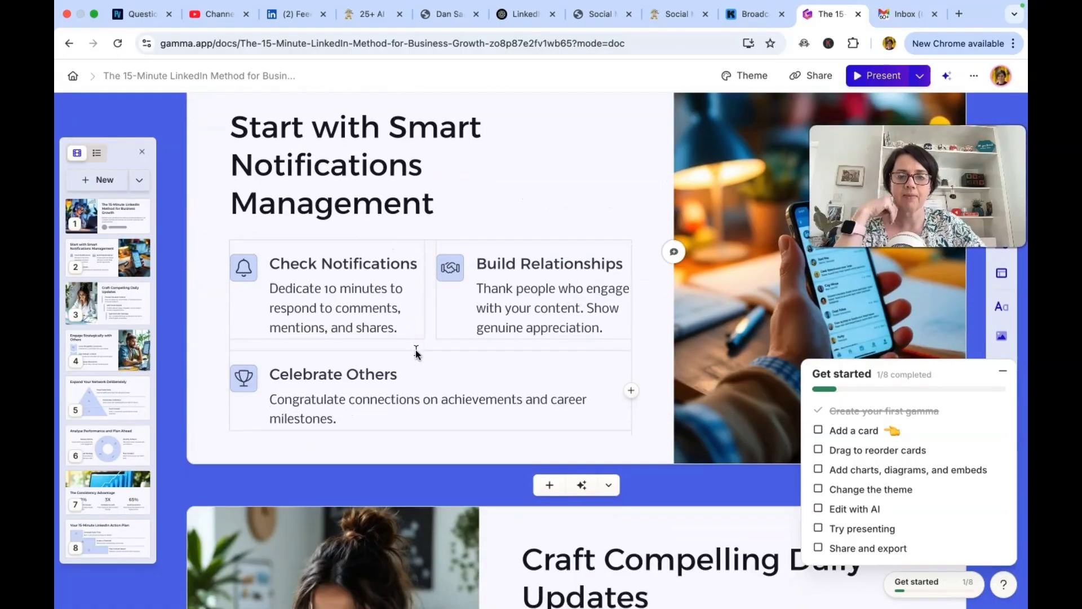
scroll(415, 354, down, 11)
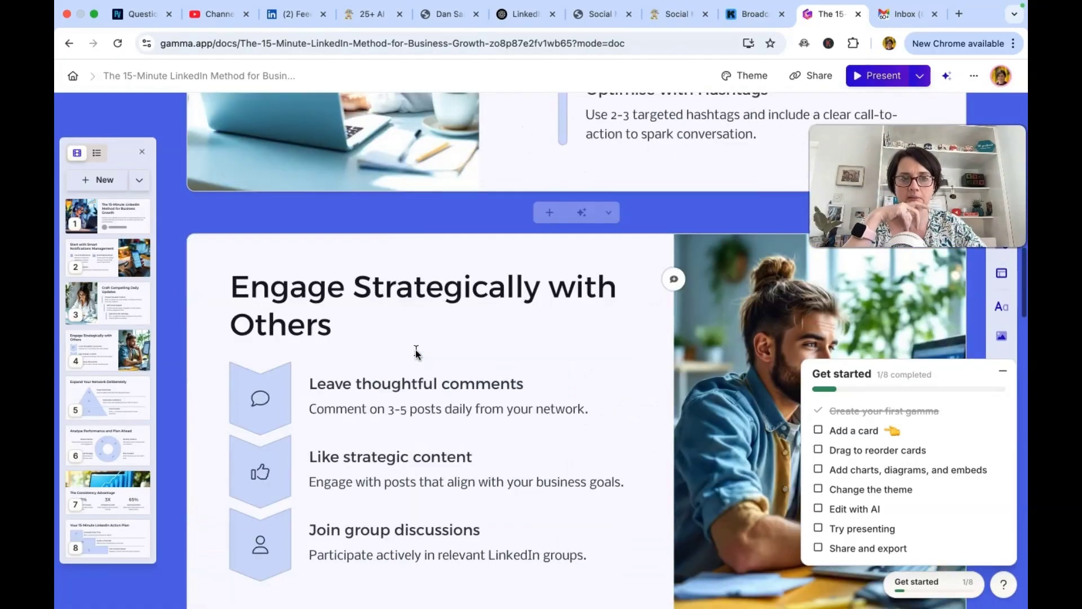
scroll(415, 350, down, 5)
scroll(415, 349, up, 20)
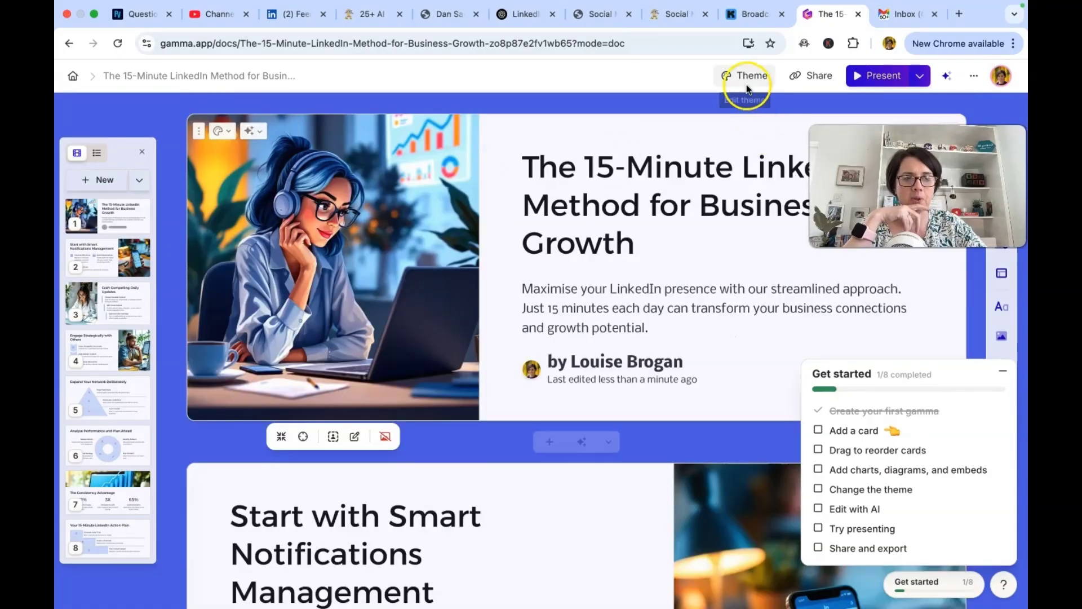
click(921, 79)
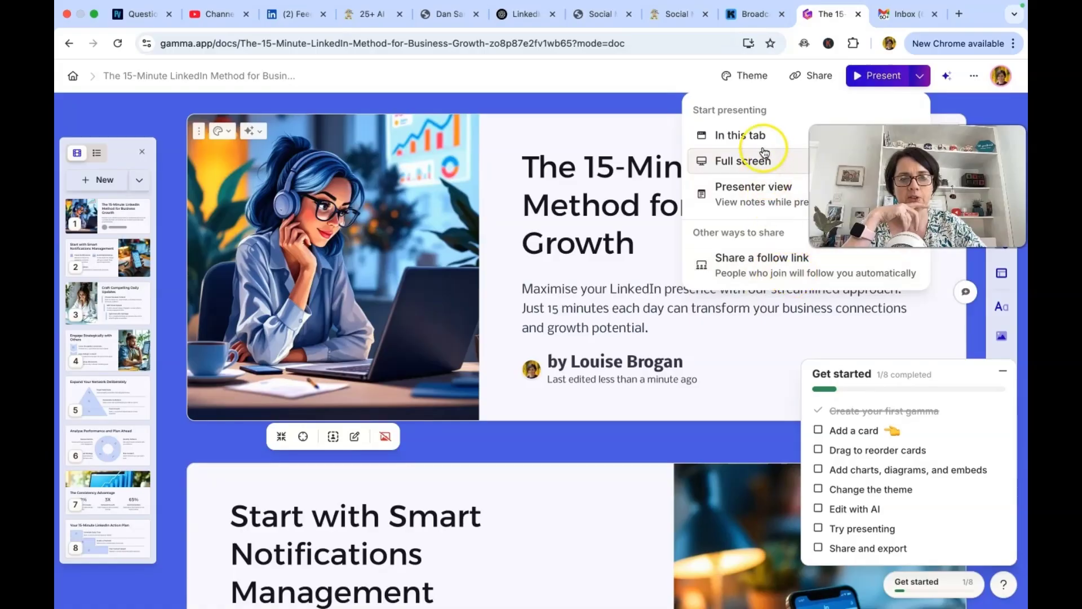
click(607, 102)
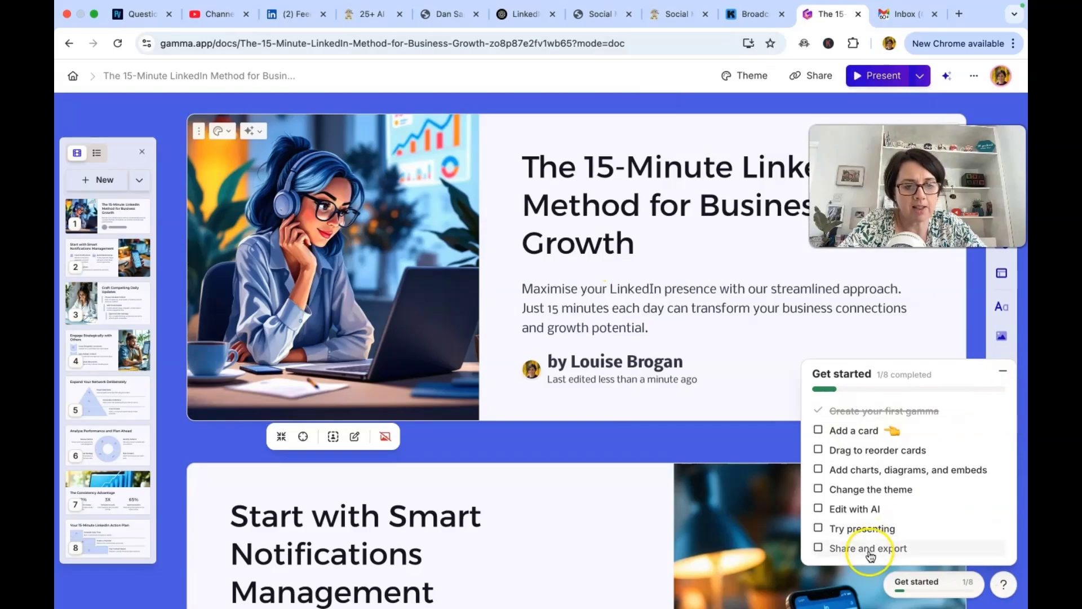
click(871, 549)
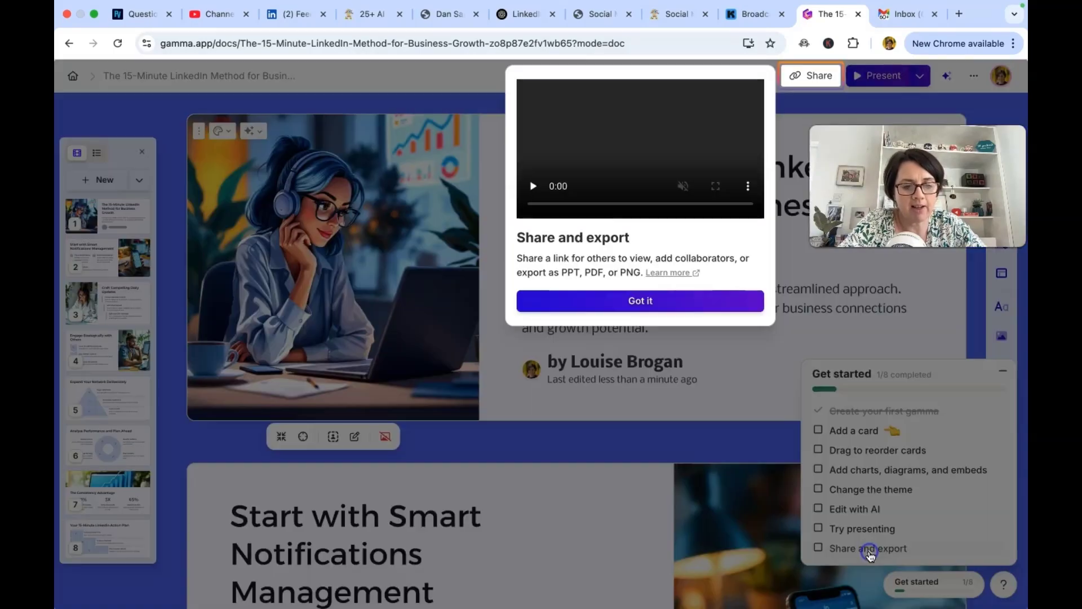
click(648, 303)
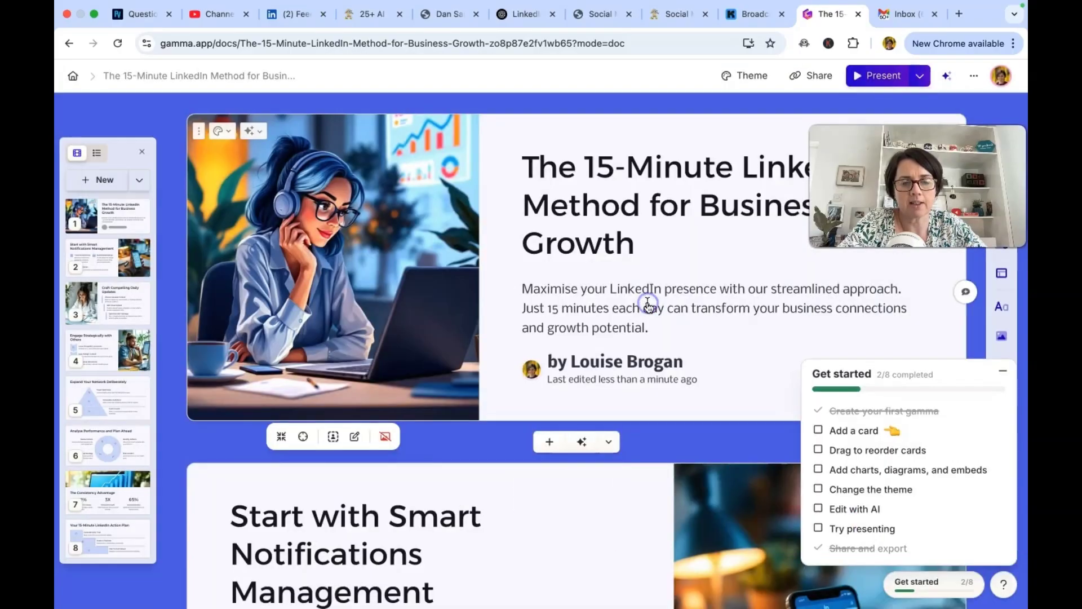
- Minimize the checklist and open Export from the document menu, keeping All cards selected
click(975, 76)
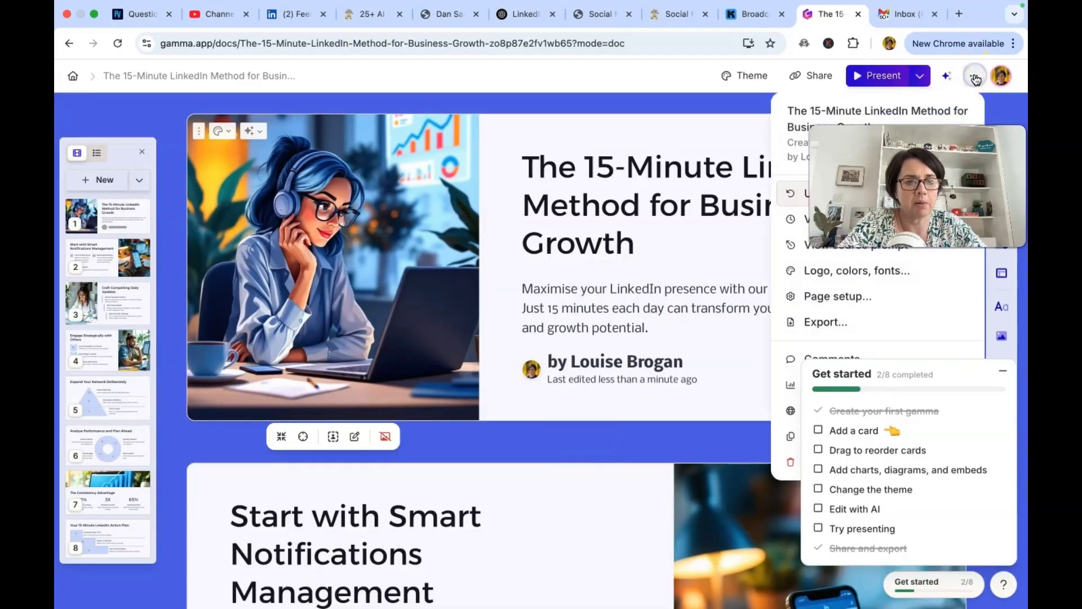
click(1004, 372)
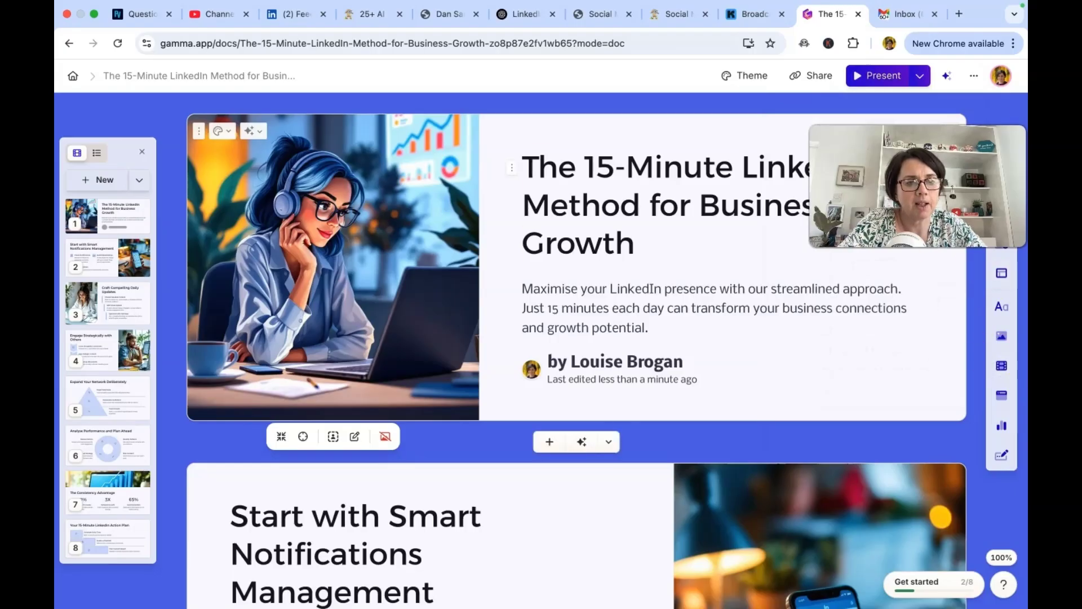
click(974, 76)
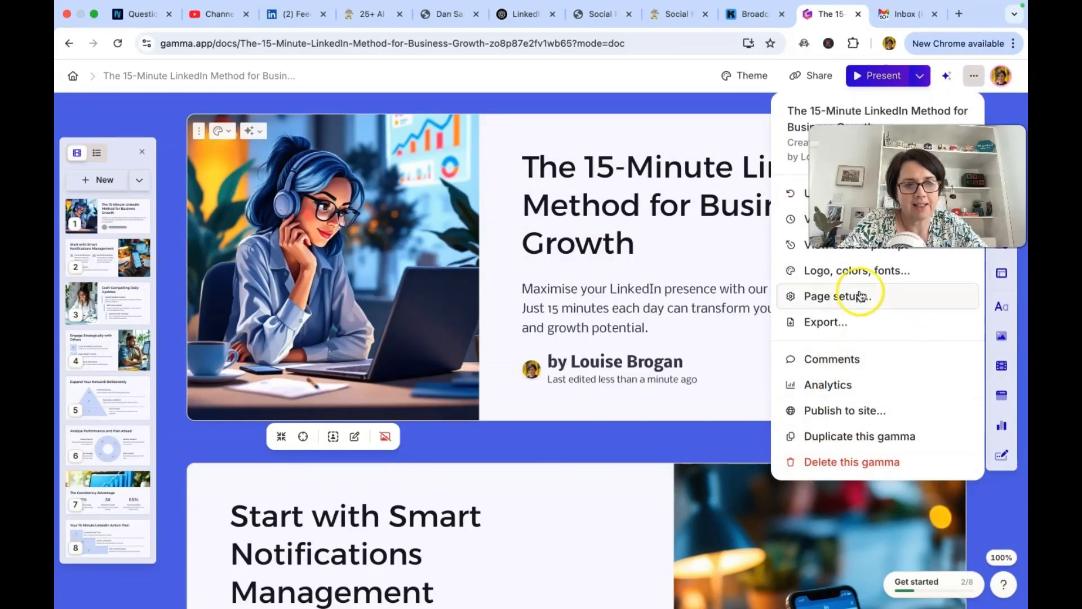
click(829, 323)
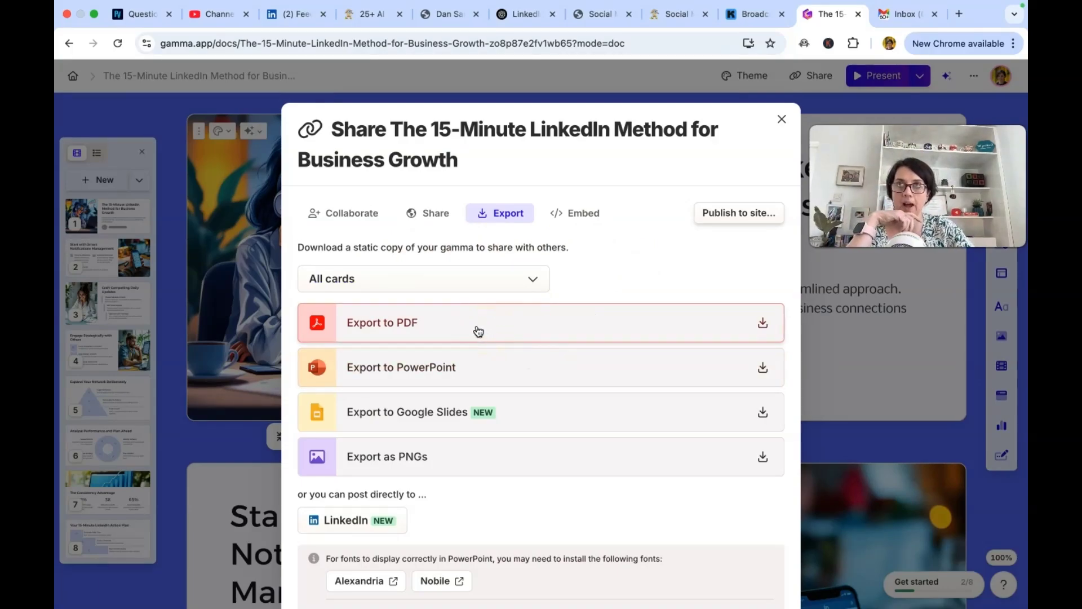
click(481, 372)
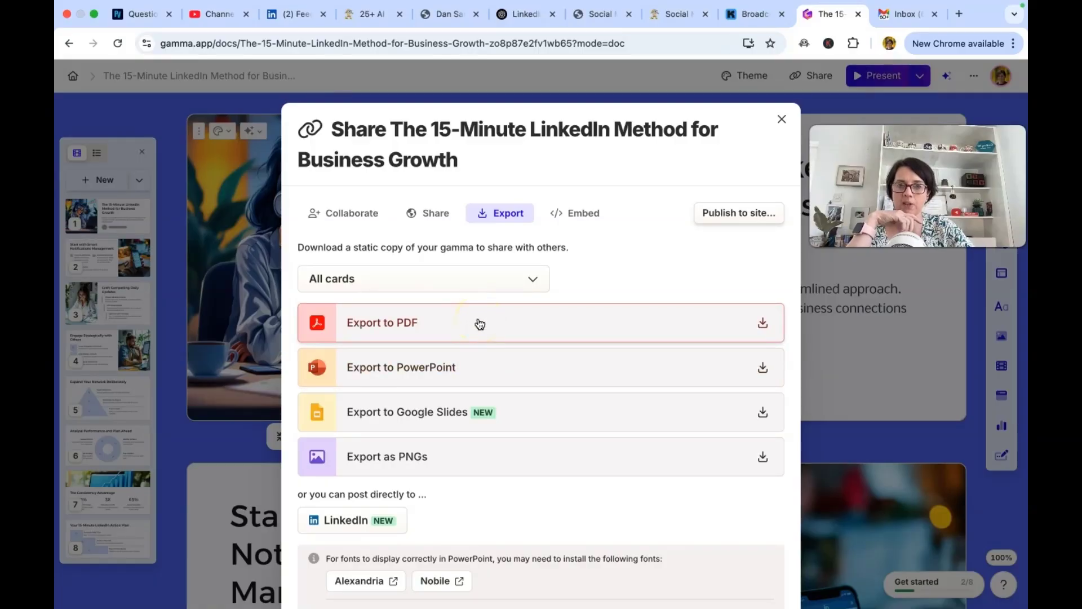
click(352, 521)
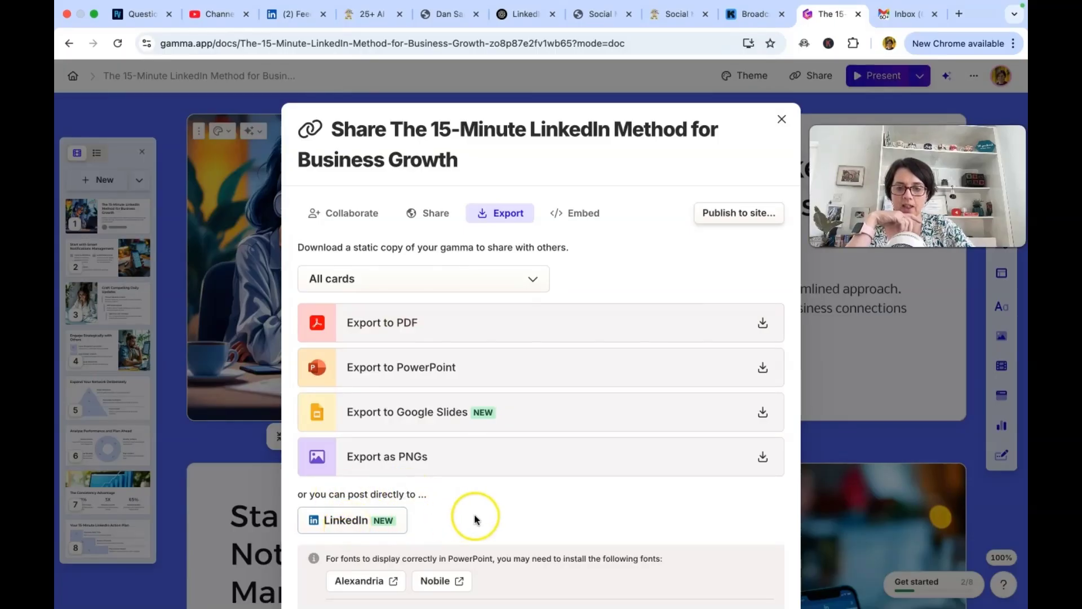
scroll(477, 516, down, 3)
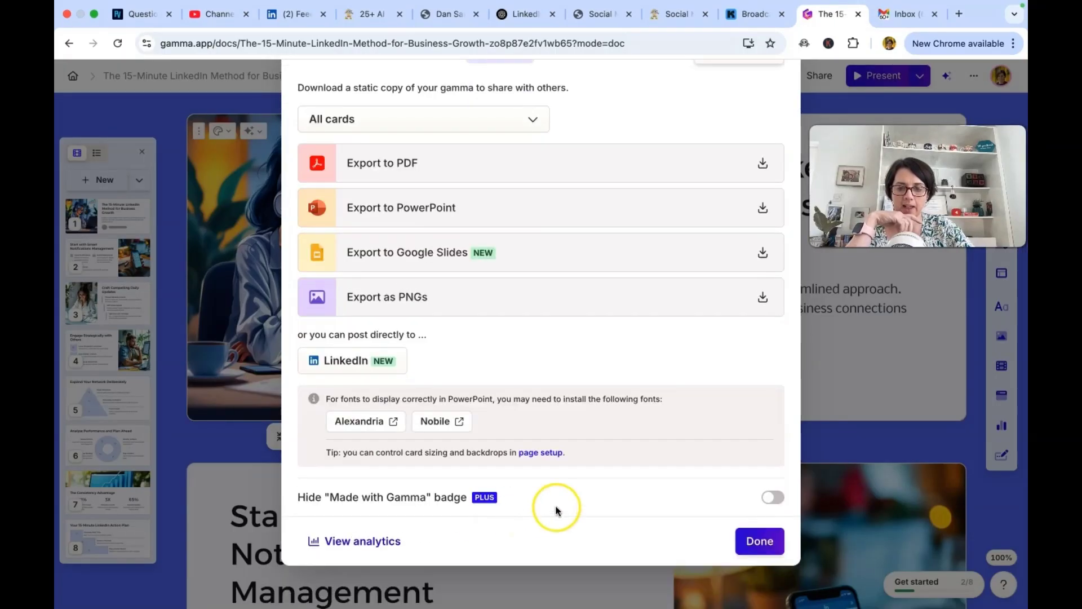
scroll(556, 507, up, 2)
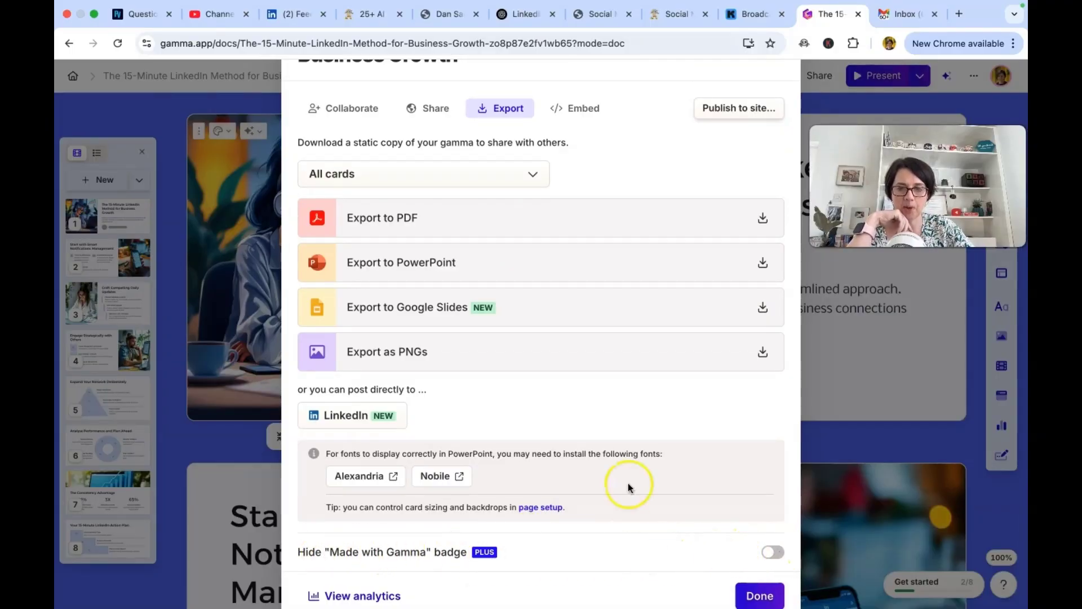
scroll(645, 405, up, 4)
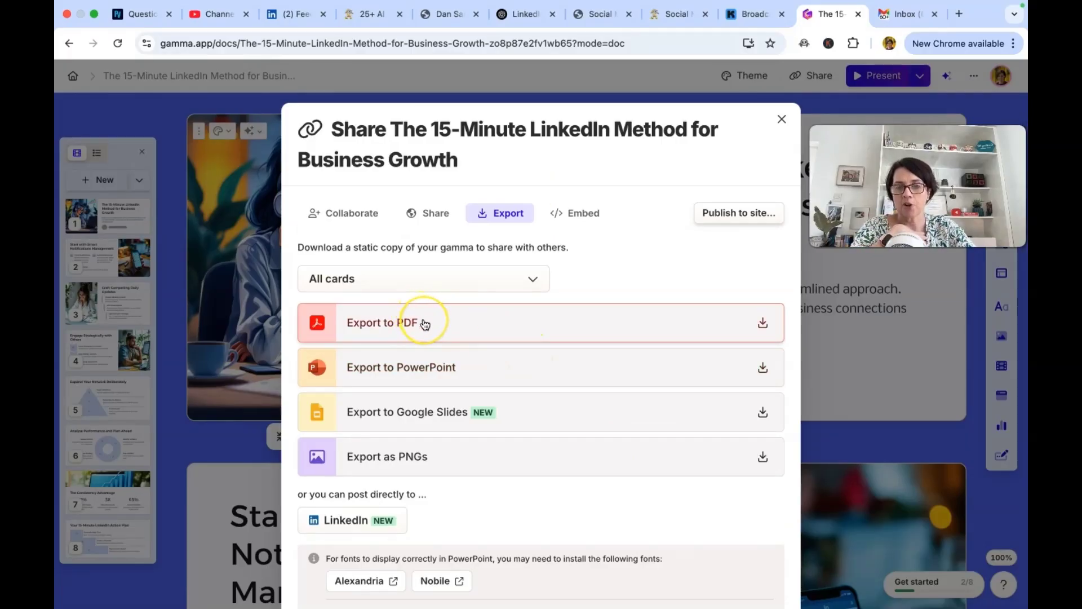
- Export all cards to PDF and save The-15-Minute-LinkedIn-Method-for-Business-Growth.pdf to the Desktop
click(428, 323)
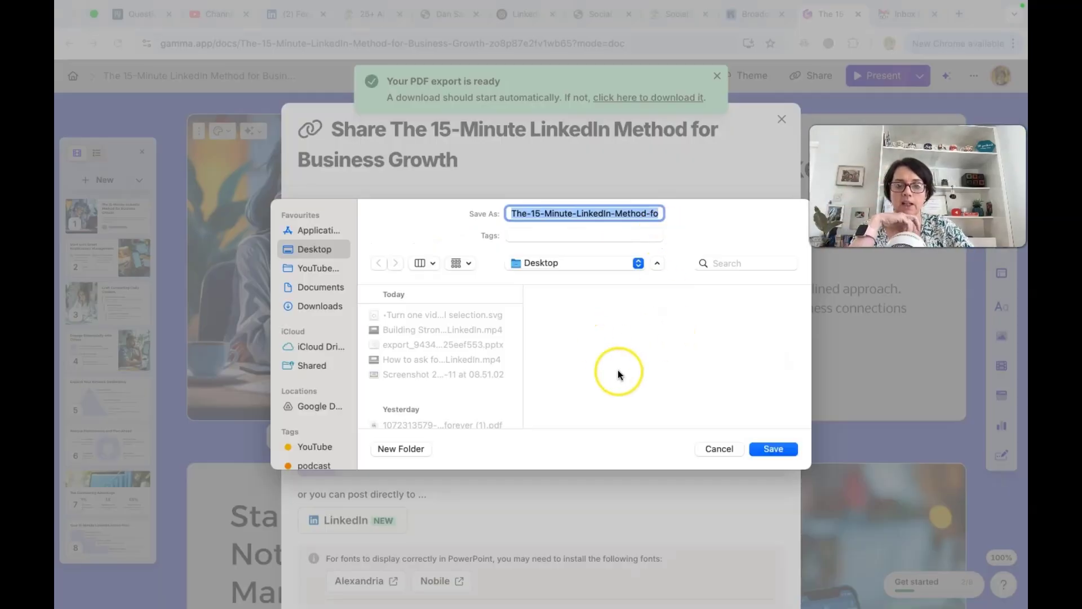
click(773, 450)
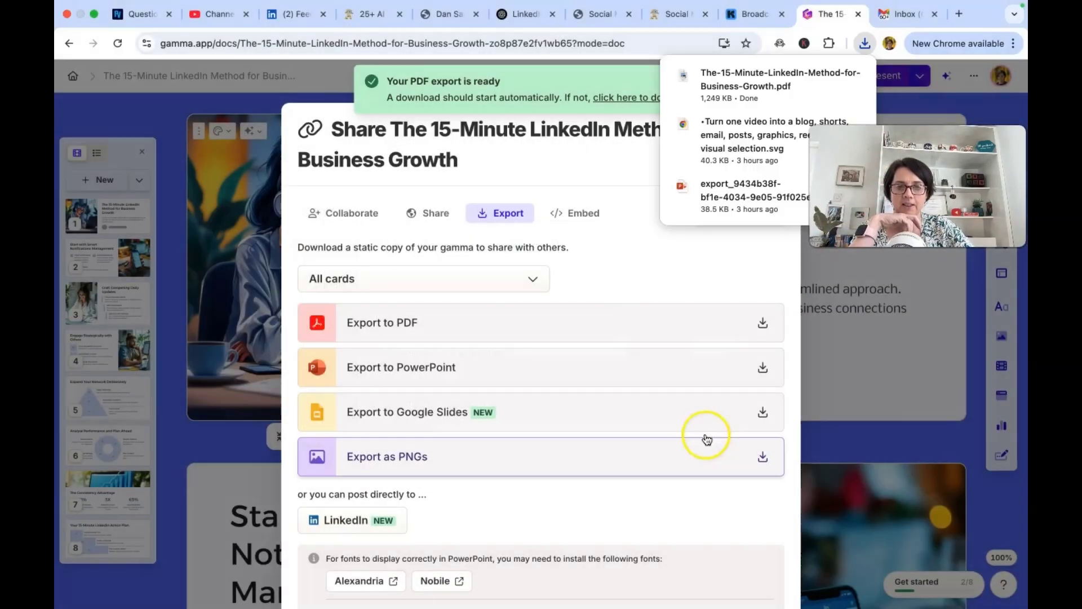
- Open the downloaded PDF in Chrome and scroll through its 8 pages
click(736, 76)
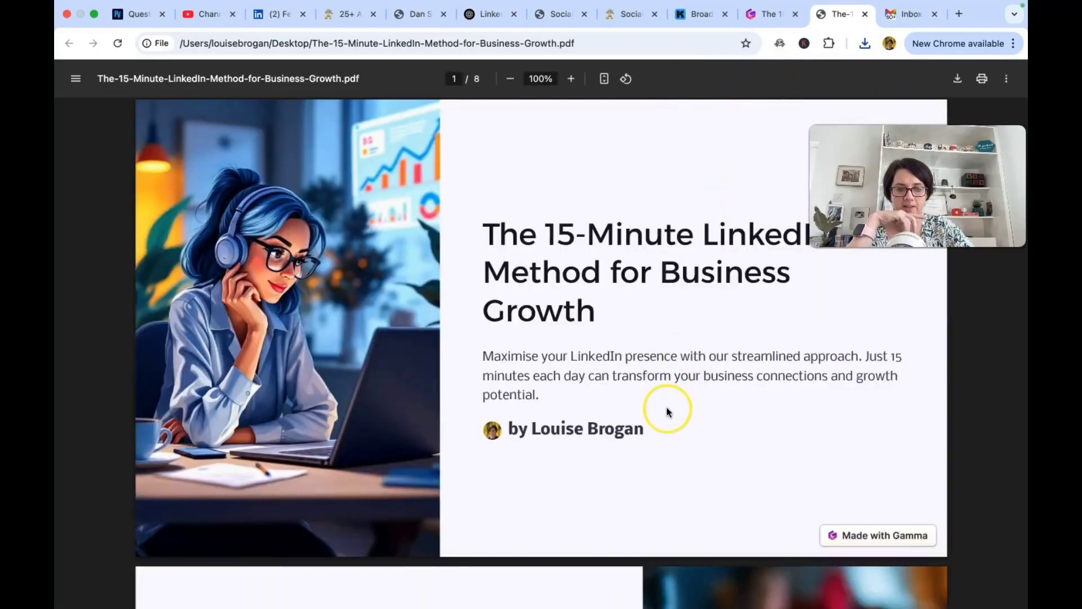
scroll(668, 412, down, 8)
scroll(666, 407, down, 3)
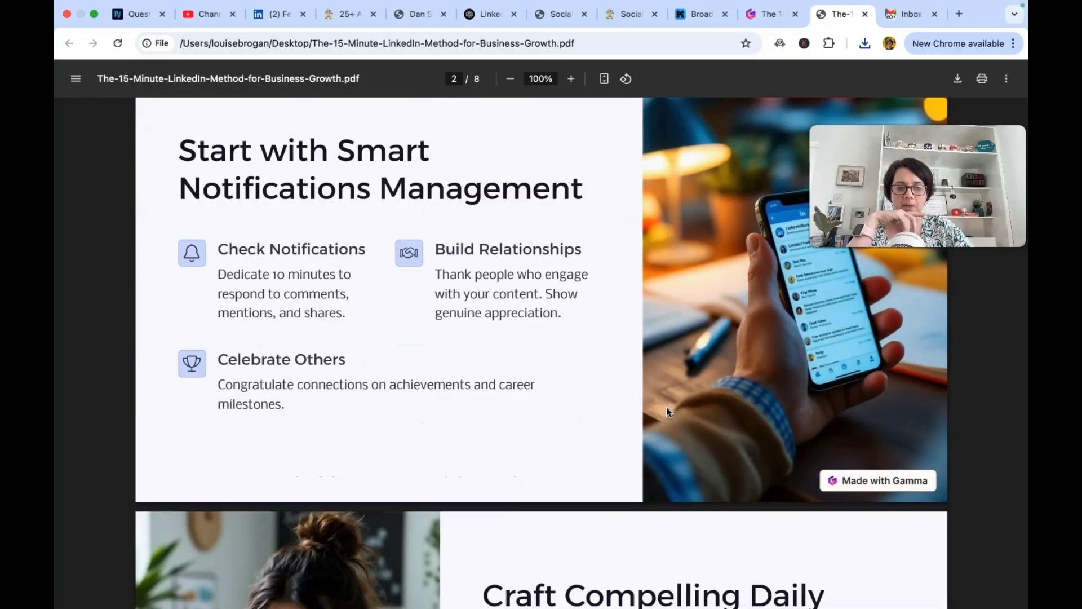
scroll(694, 384, down, 8)
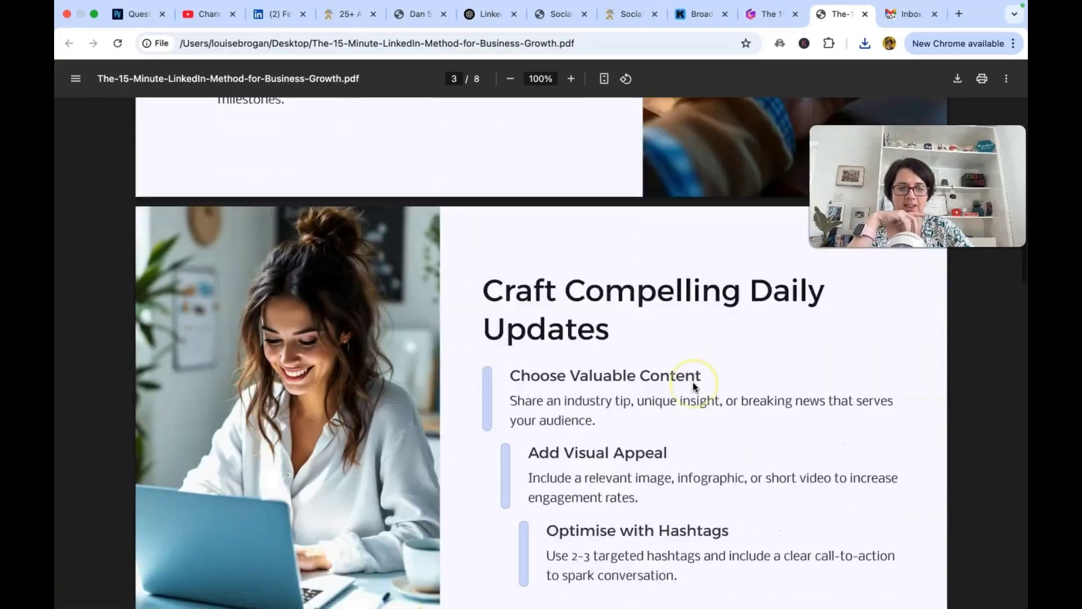
scroll(693, 387, down, 14)
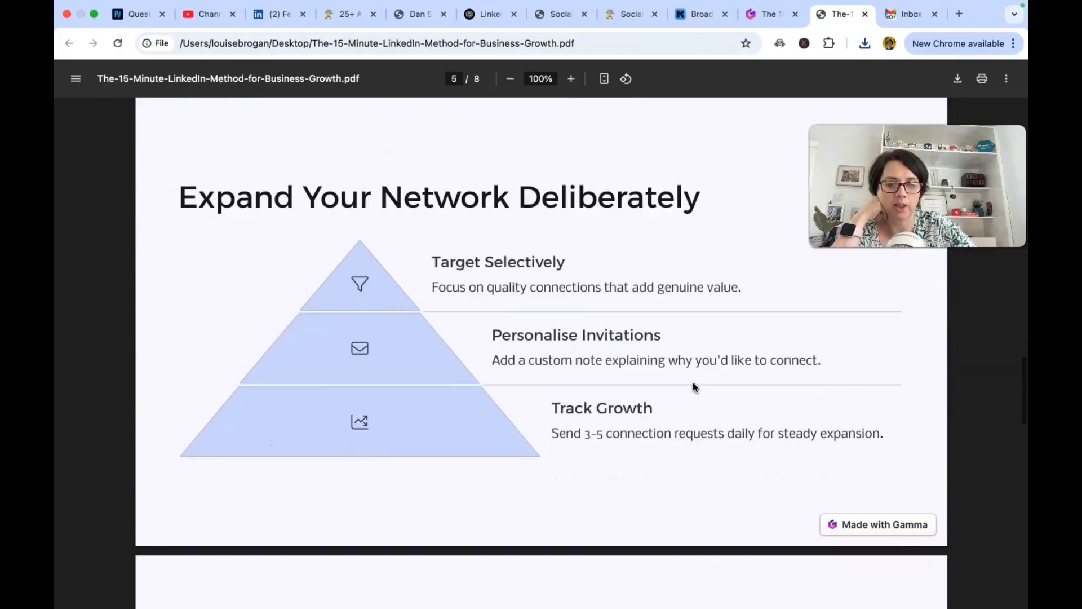
scroll(695, 386, up, 20)
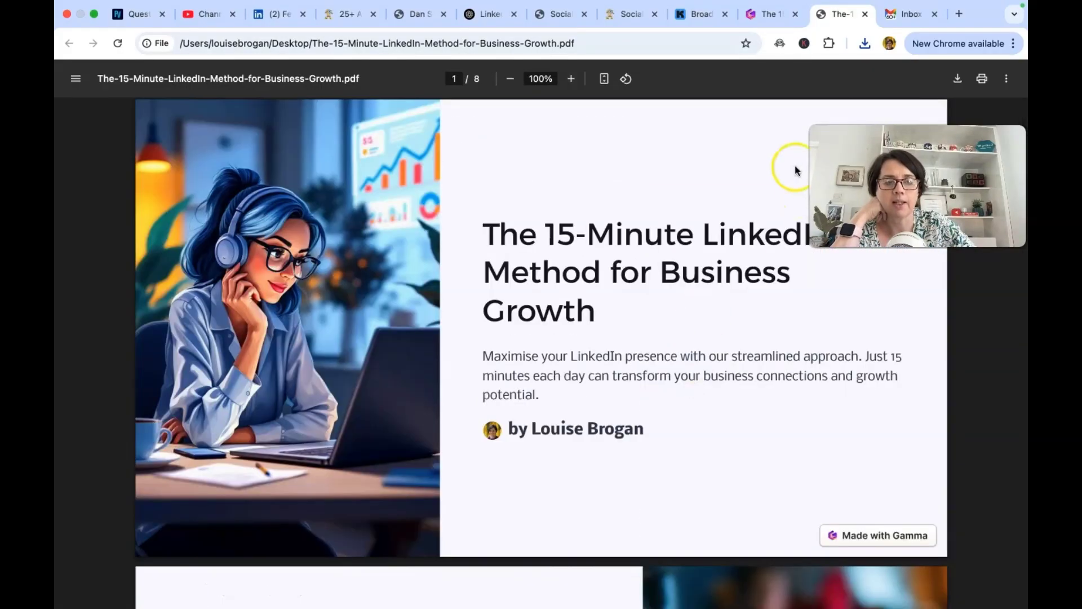
- Export the deck to PowerPoint, save the .pptx to the Desktop, and open it
click(769, 16)
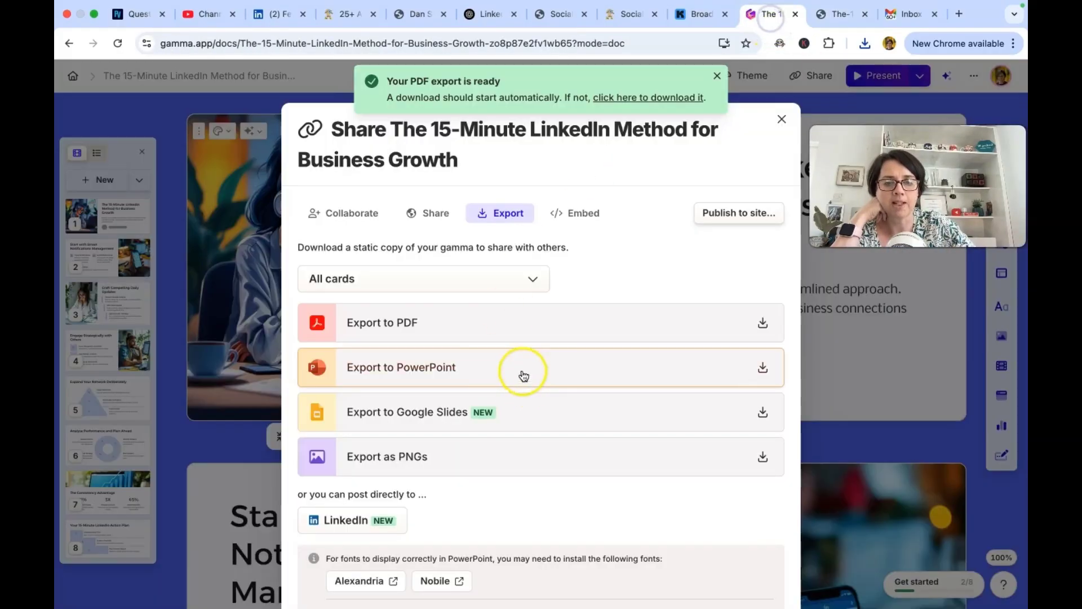
click(482, 370)
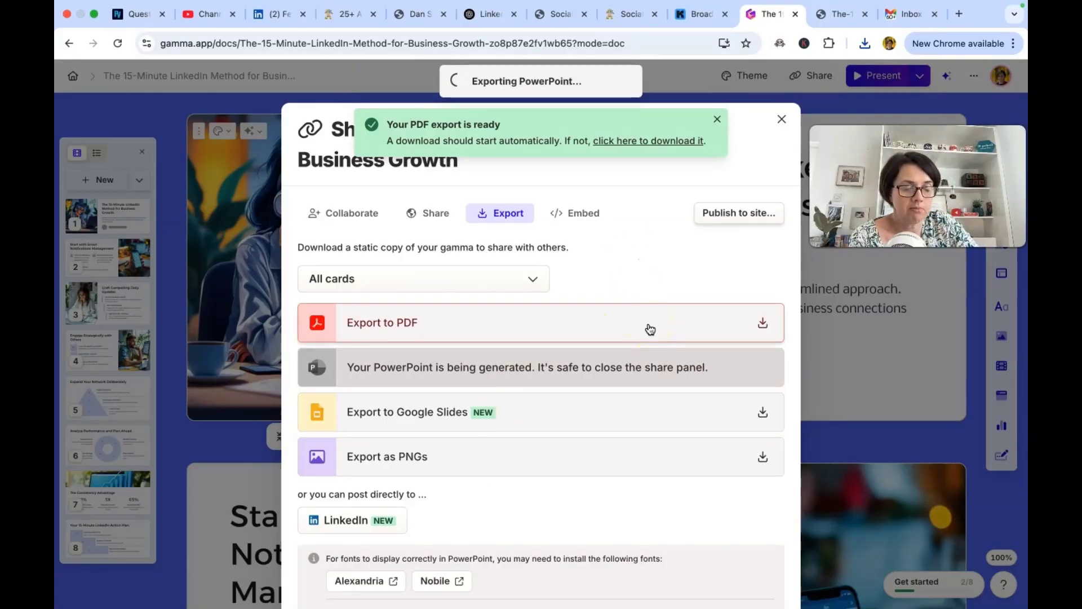
click(660, 97)
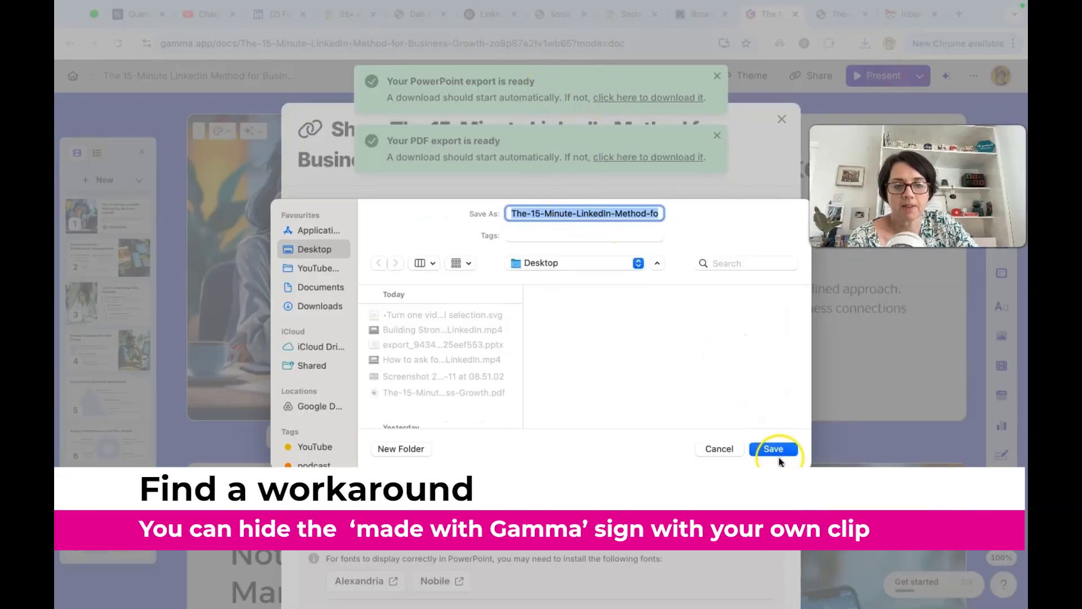
click(775, 450)
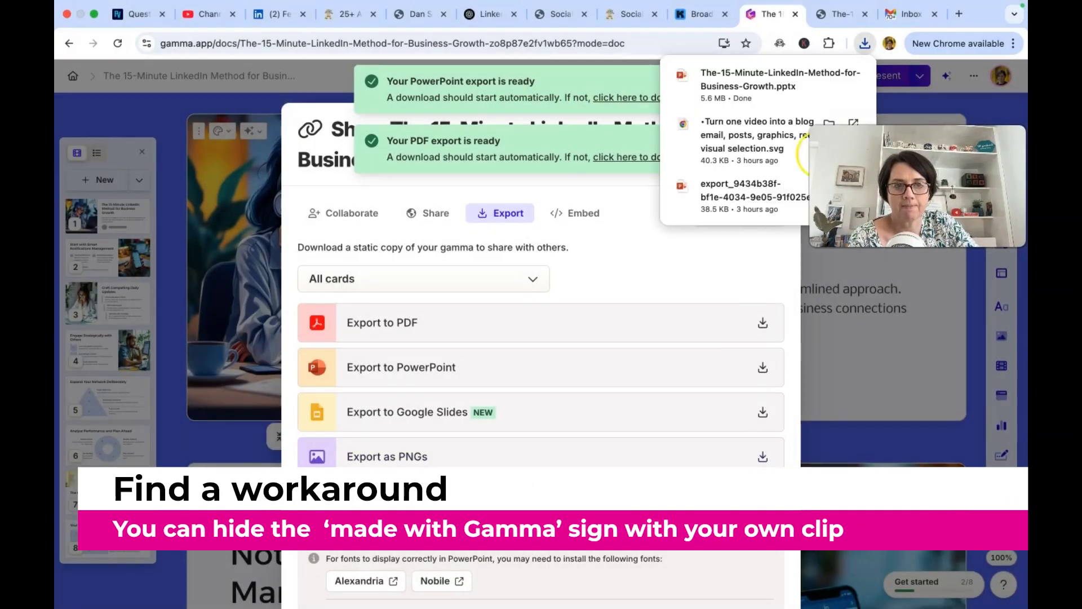
click(745, 89)
click(752, 85)
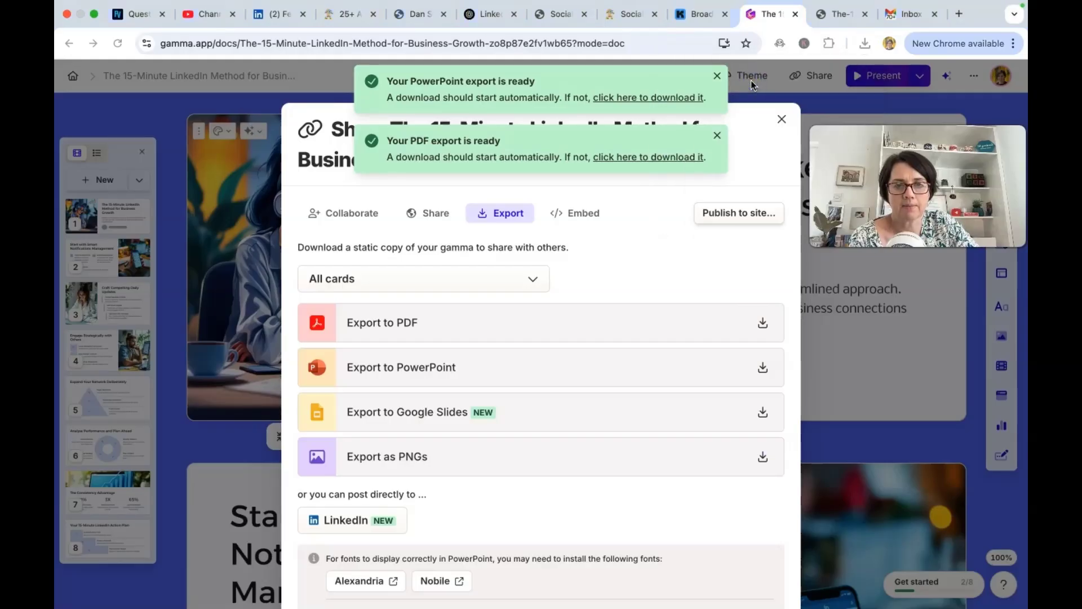
click(716, 77)
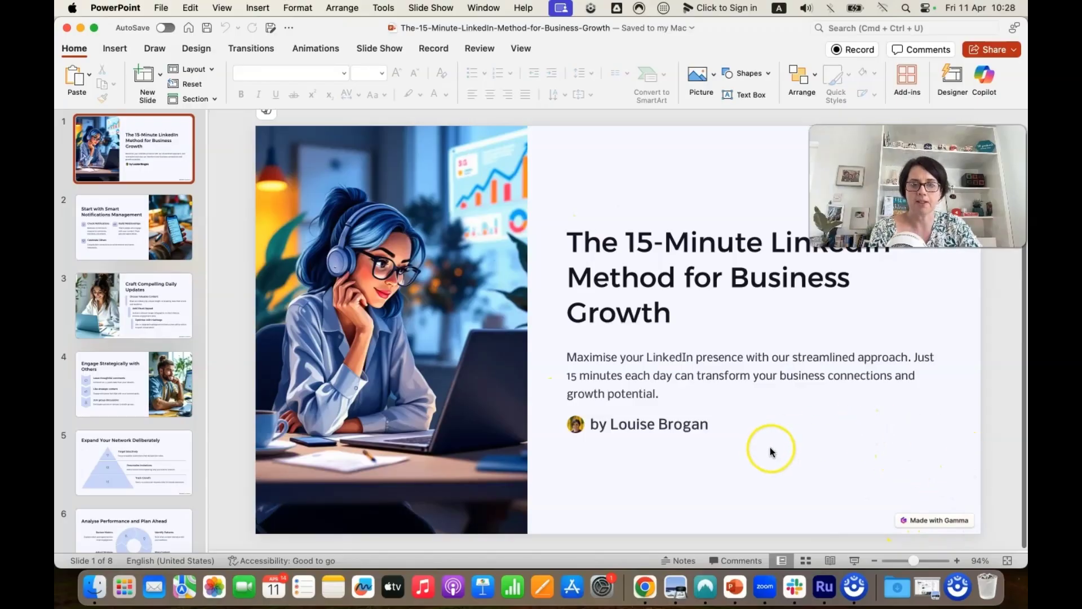
- Paste the logo, shrink it, and place it over the bottom-right Made with Gamma badge
key(super+v)
drag(727, 224, 473, 310)
drag(418, 339, 931, 519)
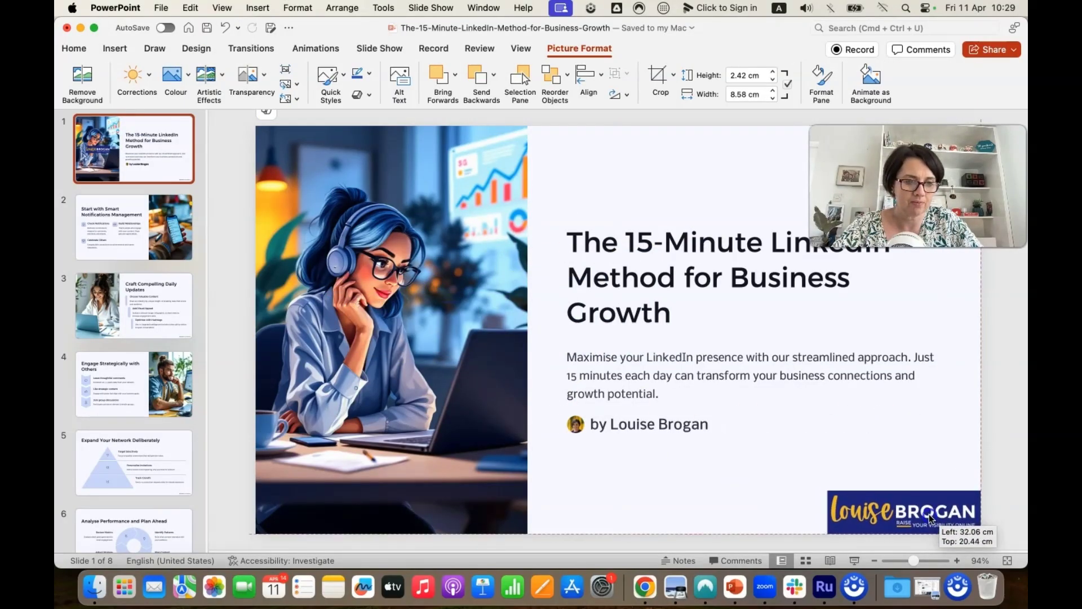
click(936, 468)
scroll(722, 457, down, 7)
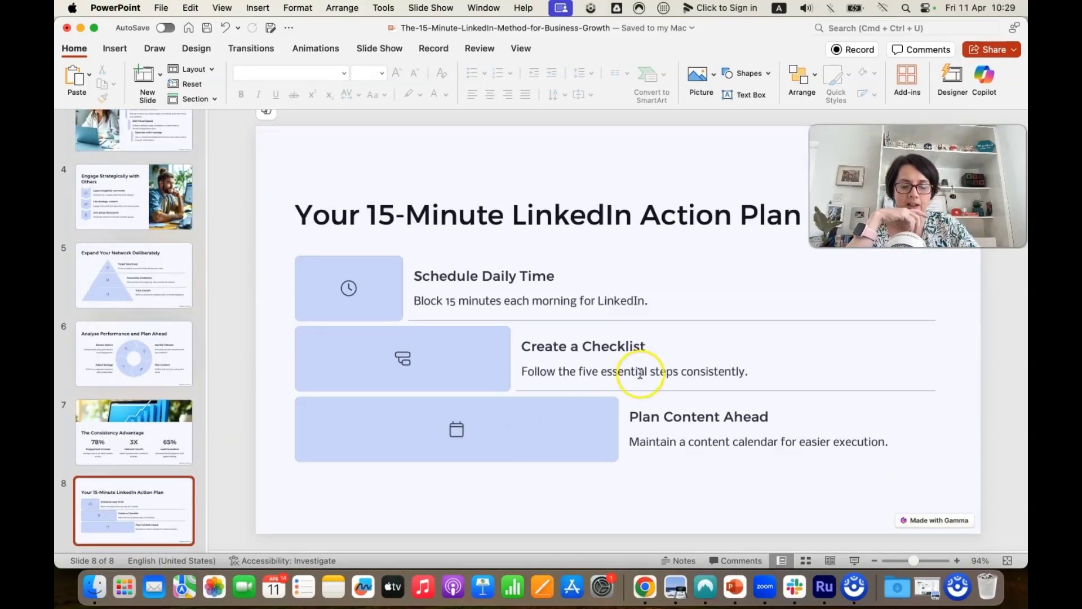
scroll(641, 341, up, 2)
scroll(642, 336, up, 4)
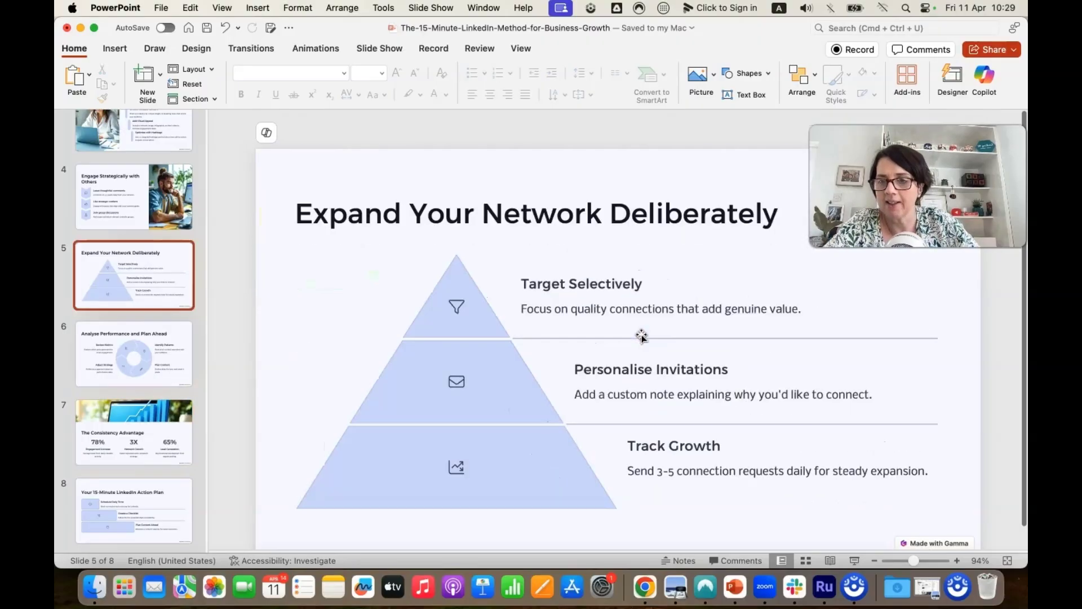
scroll(641, 336, up, 2)
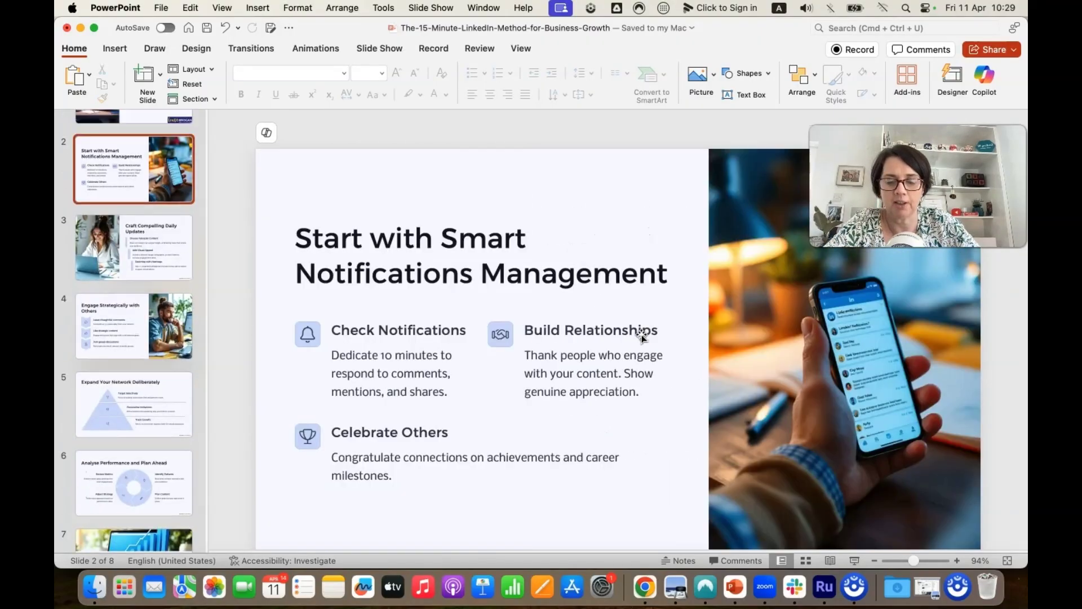